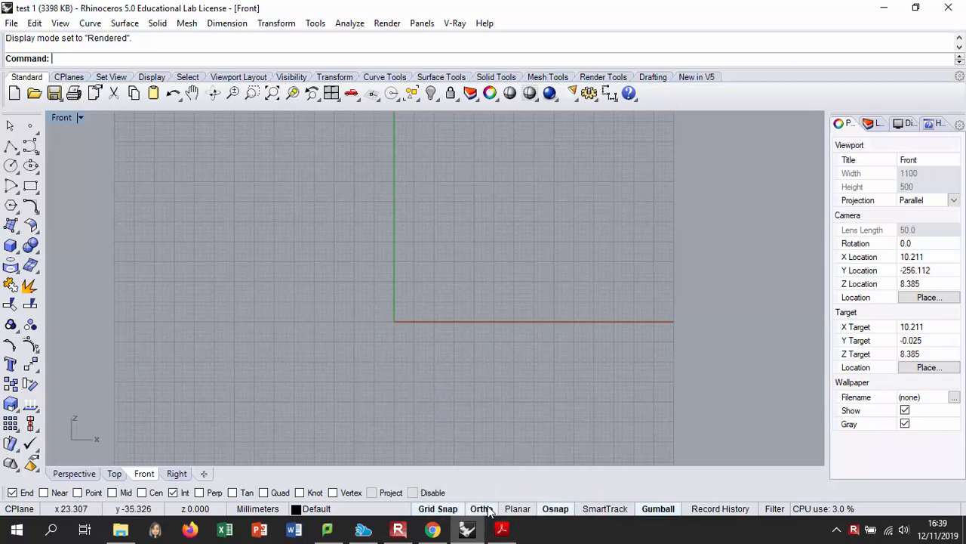
Draw a straight 50 mm polyline along the X axis in the Front view, starting on the negative side of the origin
click(12, 146)
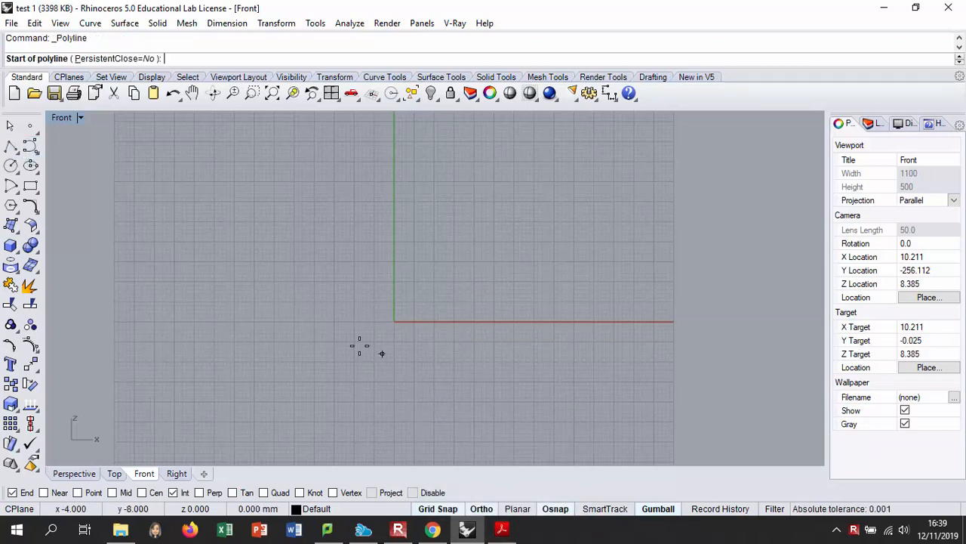
click(258, 321)
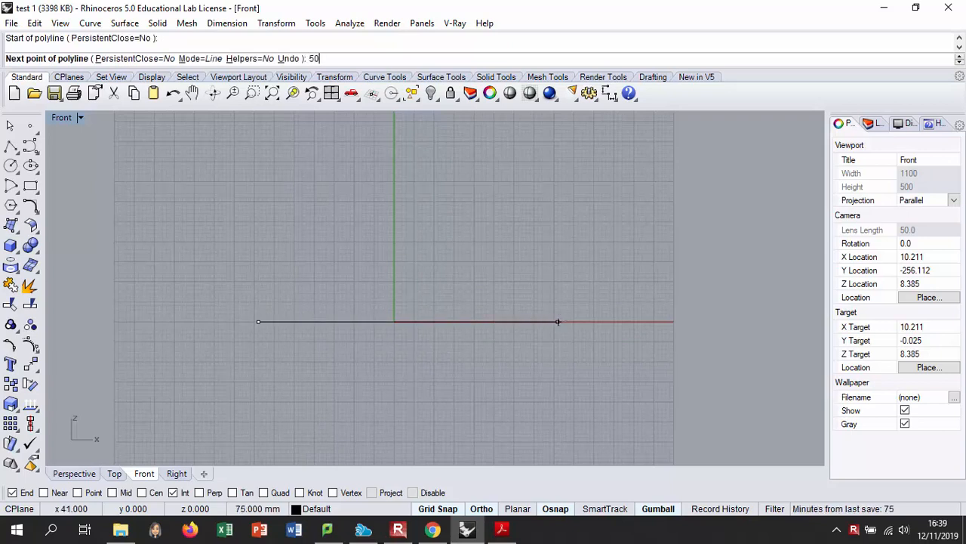
text(50)
key(Return)
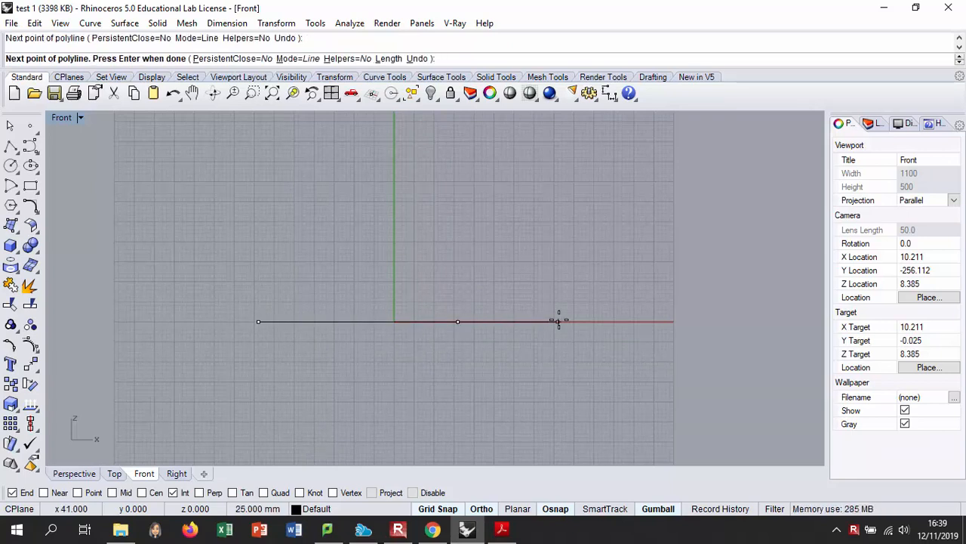
key(Return)
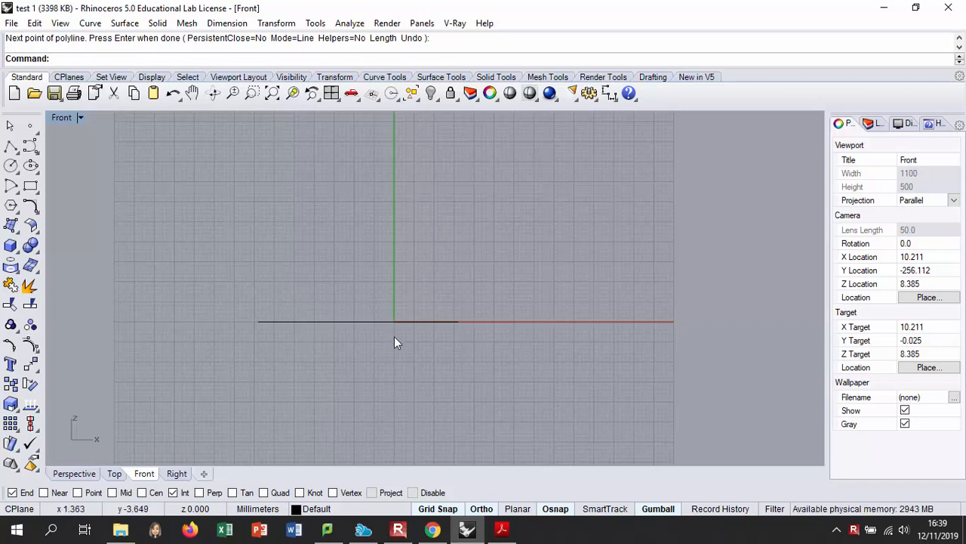
Move the 50 mm line along the X axis so that it sits roughly centred on the origin
click(354, 324)
drag(371, 323, 437, 324)
key(Escape)
scroll(456, 366, up, 4)
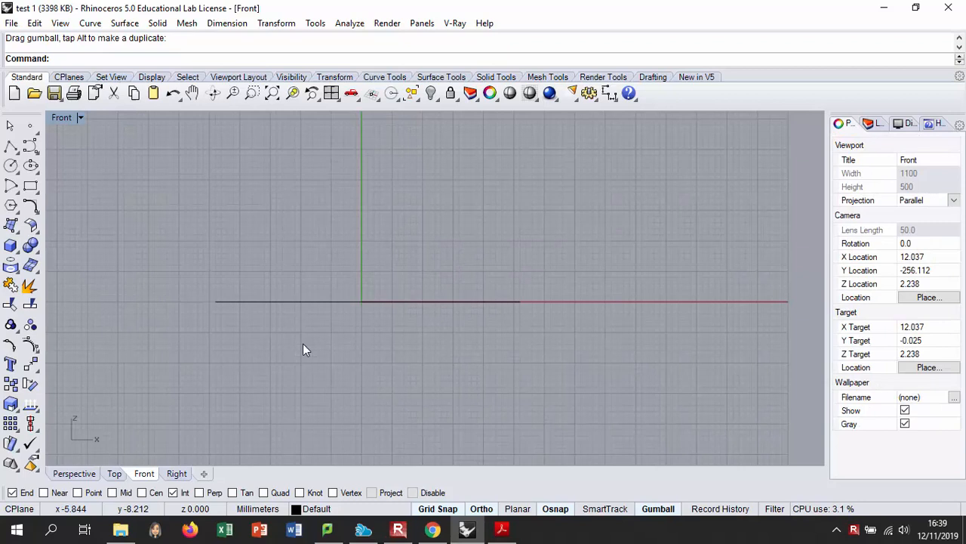
click(30, 147)
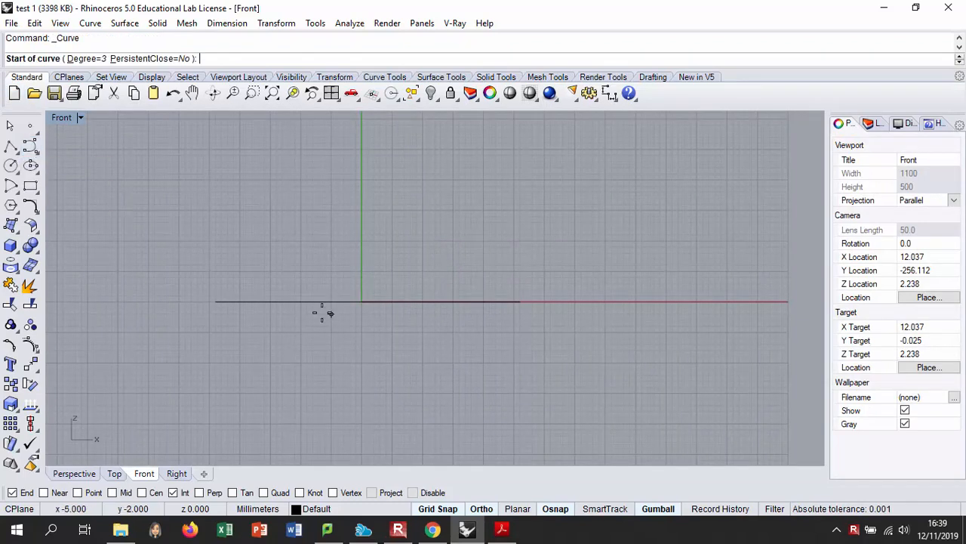
click(226, 363)
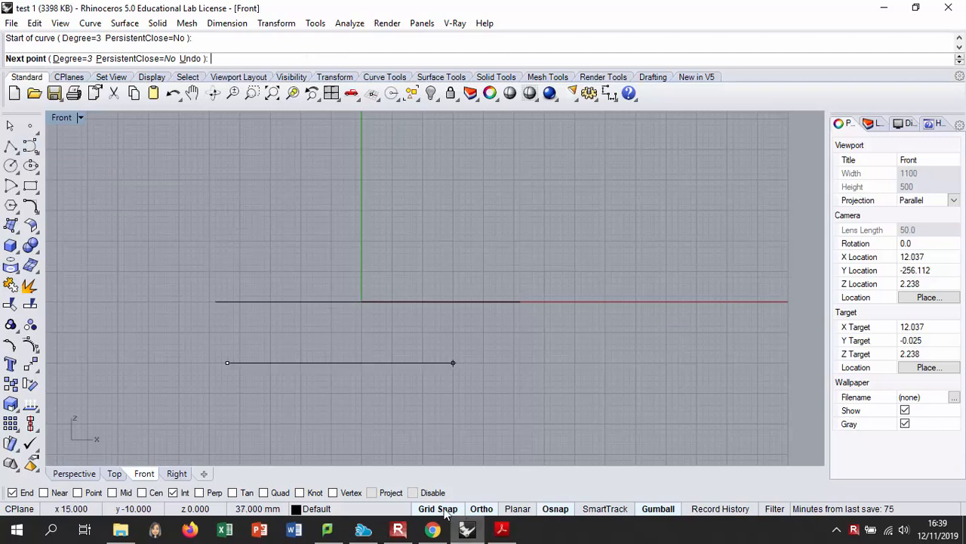
key(Escape)
With Ortho off, draw a five-point degree-3 curve that starts below the line, peaks high, dips below it and ends at about 23,3
key(Return)
click(233, 331)
click(282, 198)
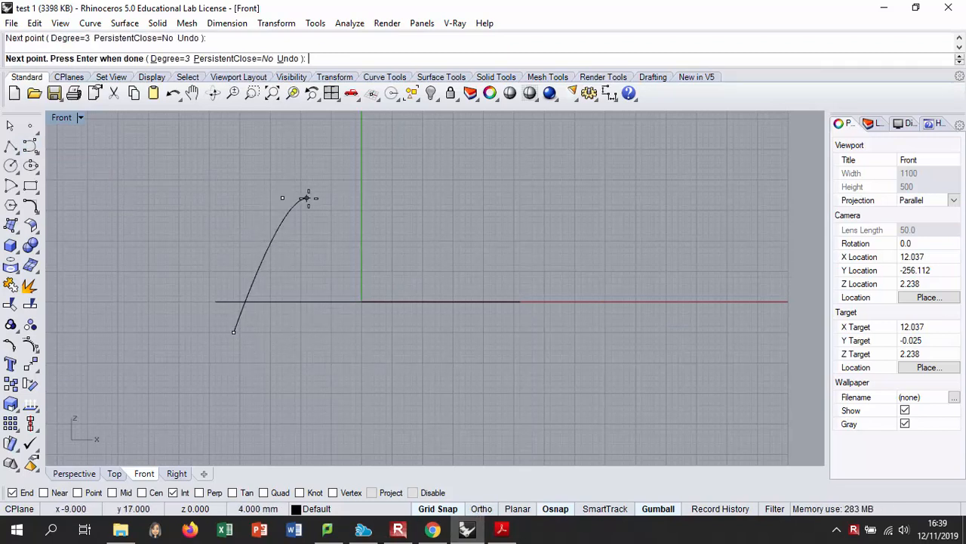
click(312, 198)
click(446, 363)
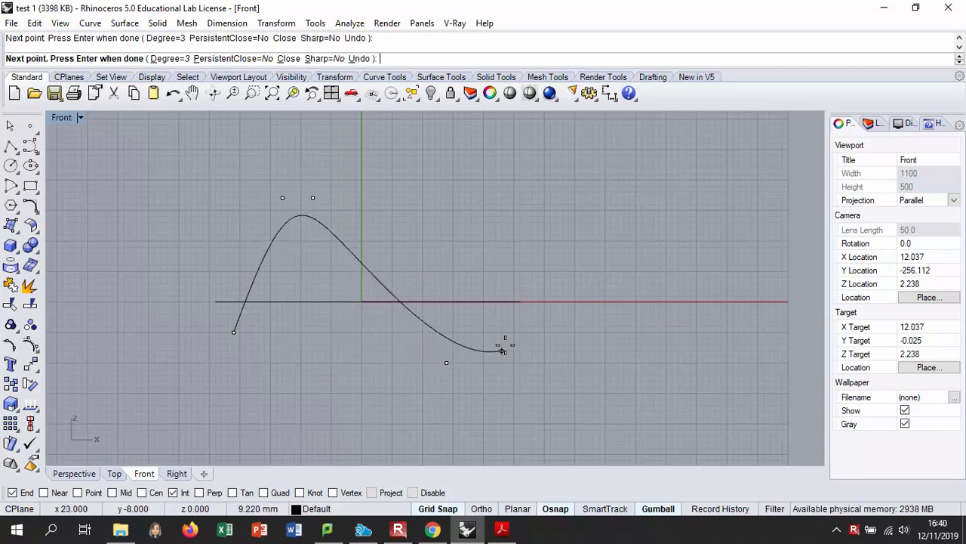
click(502, 285)
key(Return)
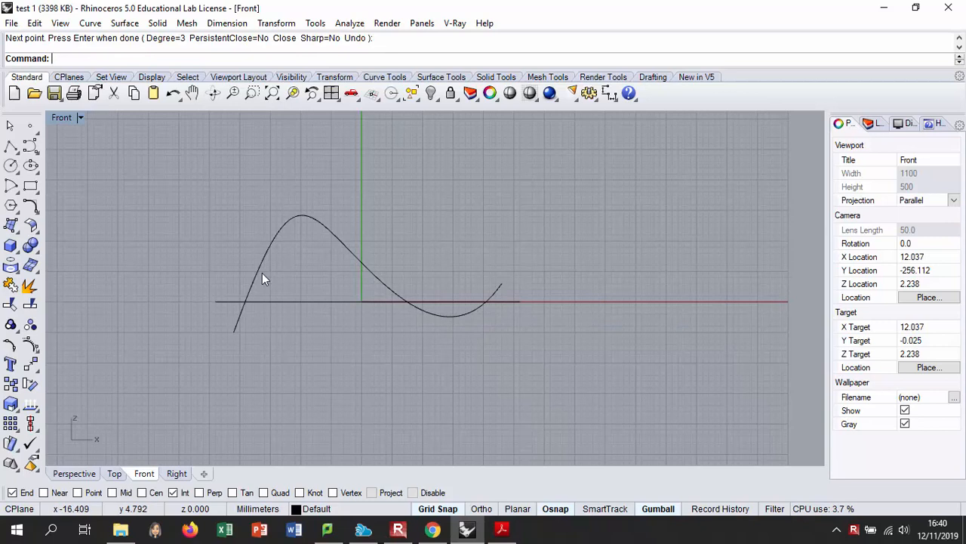
Draw a second degree-3 curve from about -22,13, dipping below the line, rising above it and ending at the first curve's endpoint
key(Return)
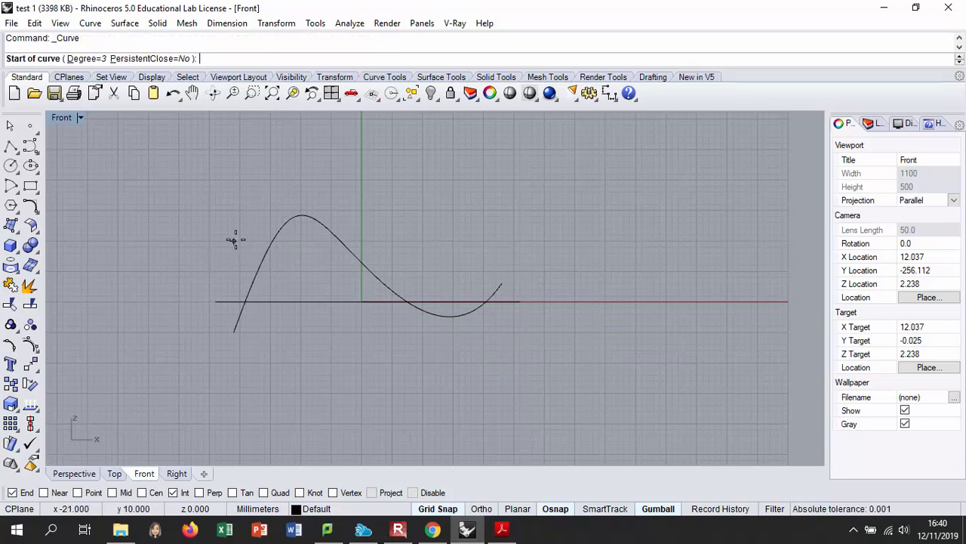
click(228, 223)
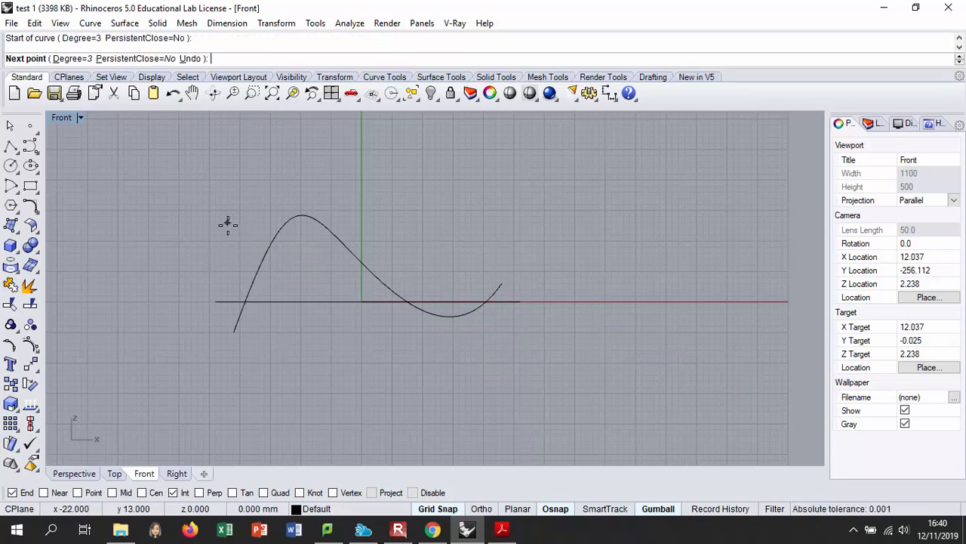
click(306, 357)
click(367, 356)
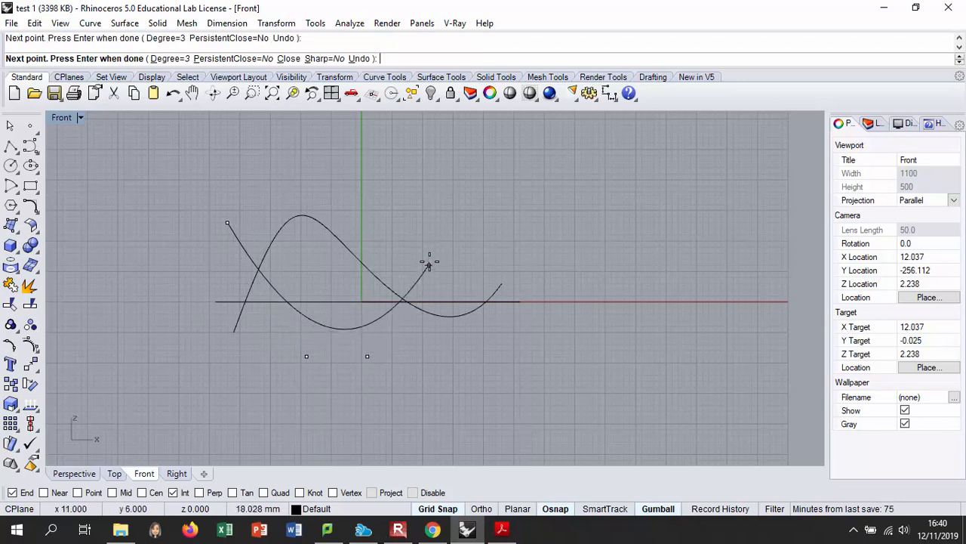
click(502, 285)
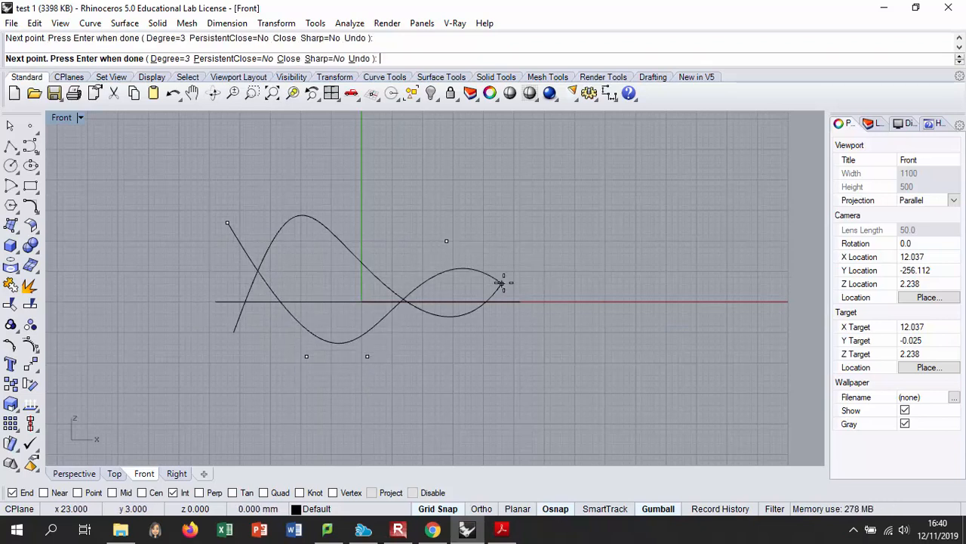
key(Return)
Display the control points of the second curve and of the first curve in turn to examine them
click(337, 346)
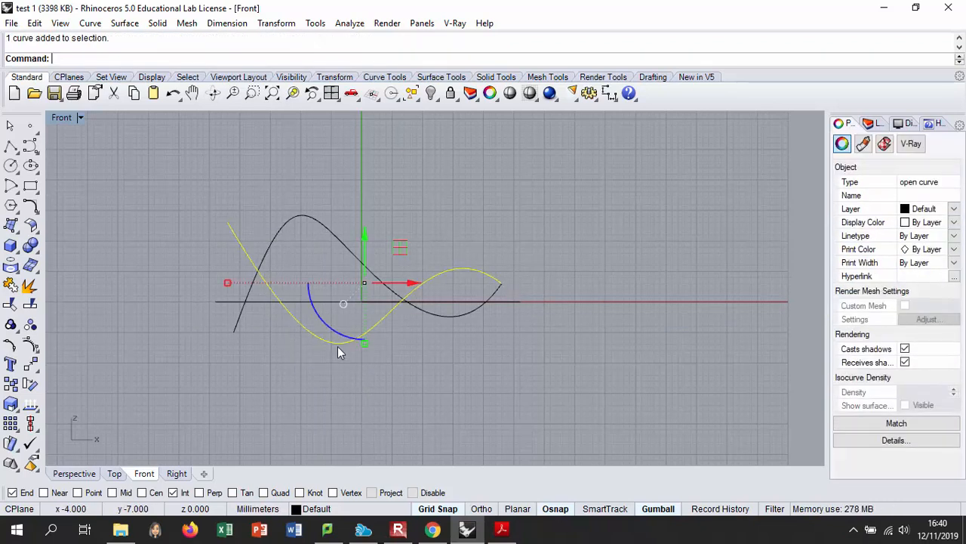
click(30, 345)
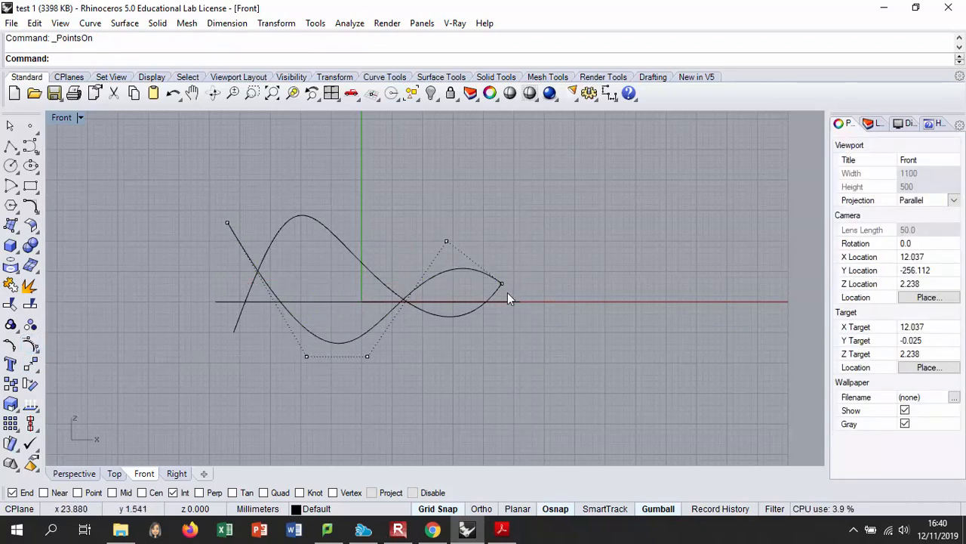
key(Escape)
click(355, 256)
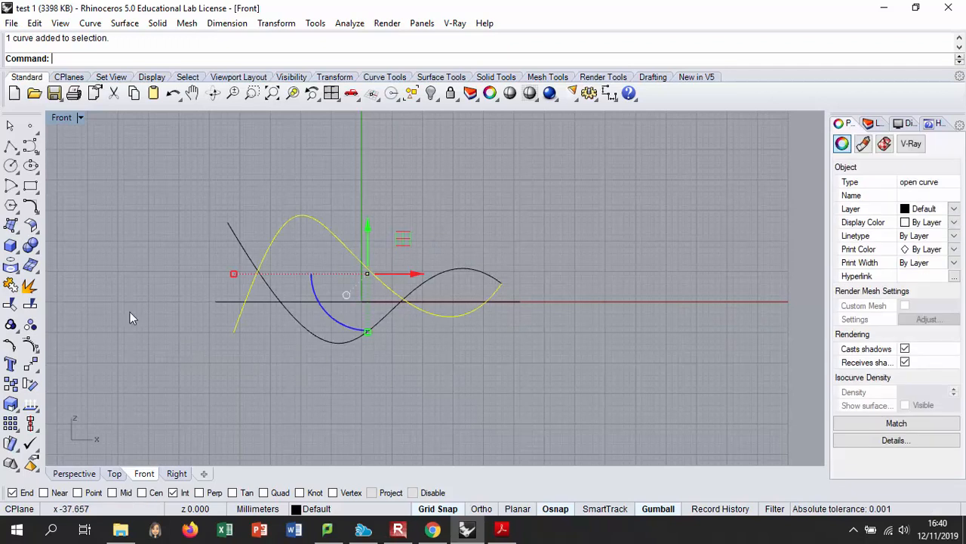
click(30, 345)
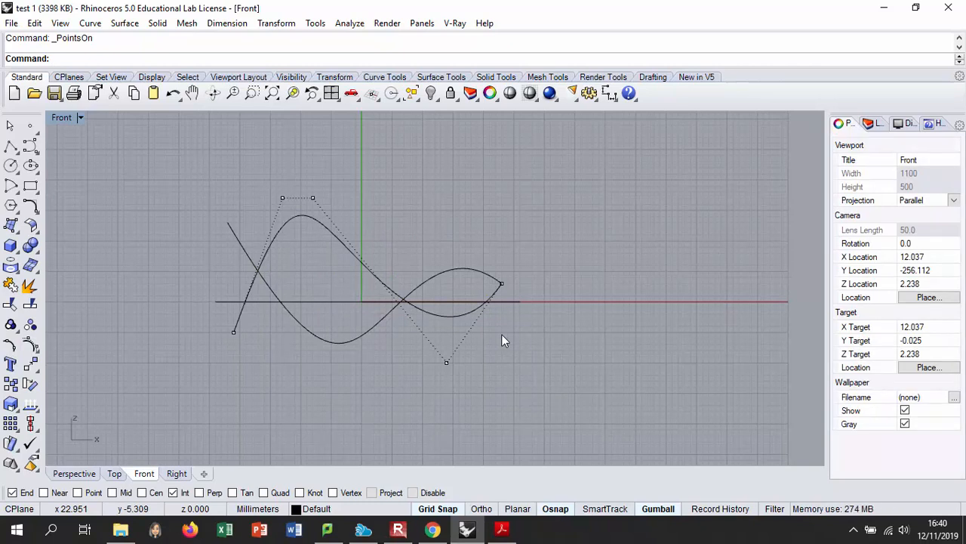
key(Escape)
Turn on the second curve's control points and lower its free start point vertically towards the line
click(287, 295)
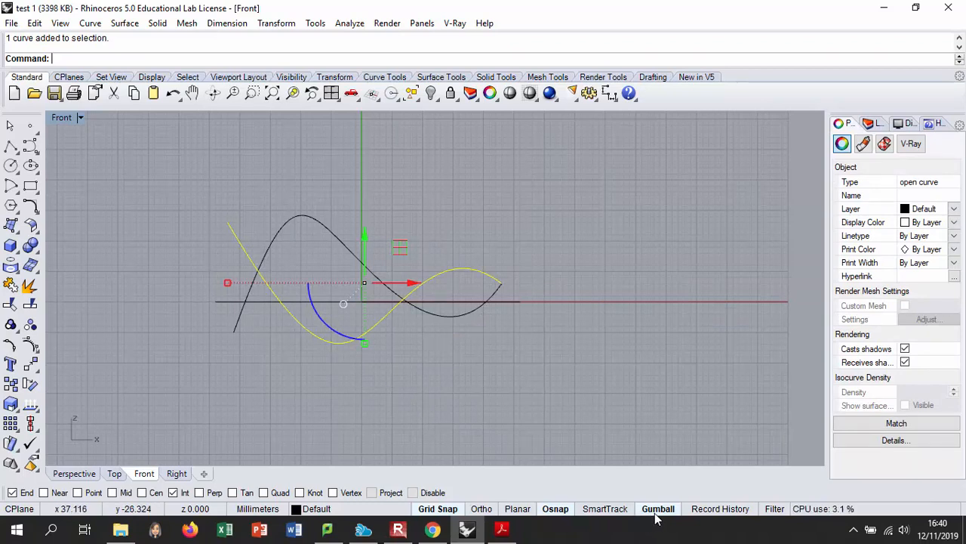
click(33, 352)
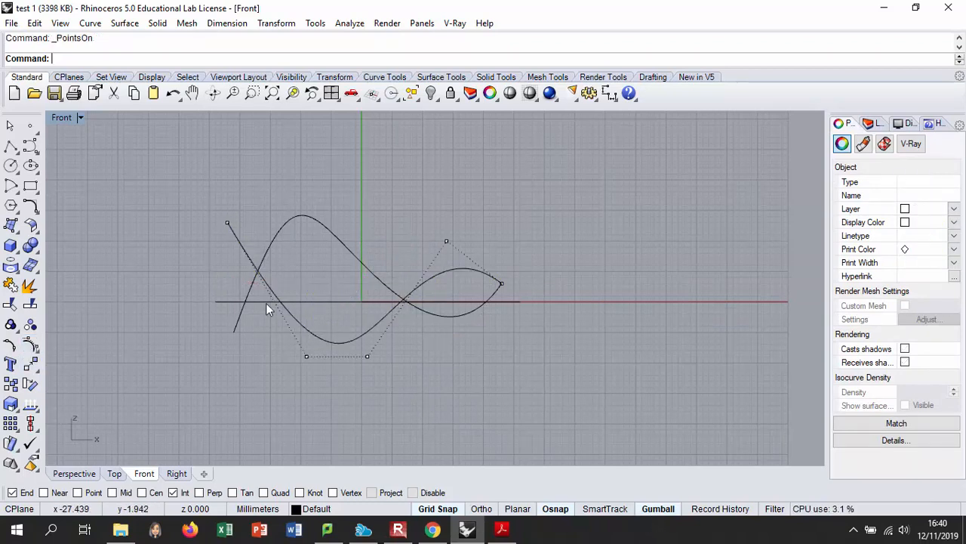
drag(277, 388, 336, 340)
click(230, 224)
drag(229, 193, 227, 235)
Raise the second curve's upper control point slightly, near the end it shares with the first curve
click(438, 201)
click(463, 270)
click(31, 344)
click(446, 241)
drag(448, 215, 448, 203)
click(320, 261)
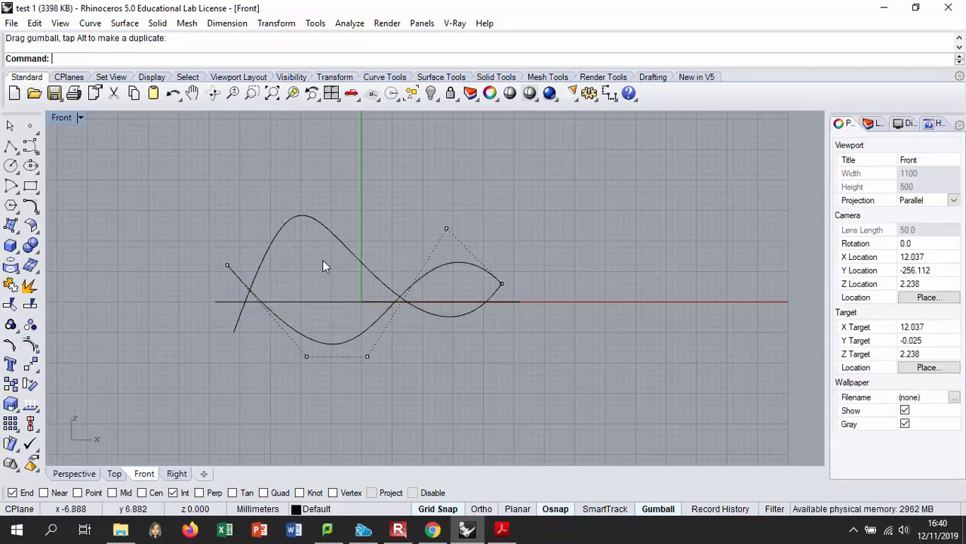
Maximize the Perspective viewport around the new curves and set its display mode to Shaded
double_click(60, 118)
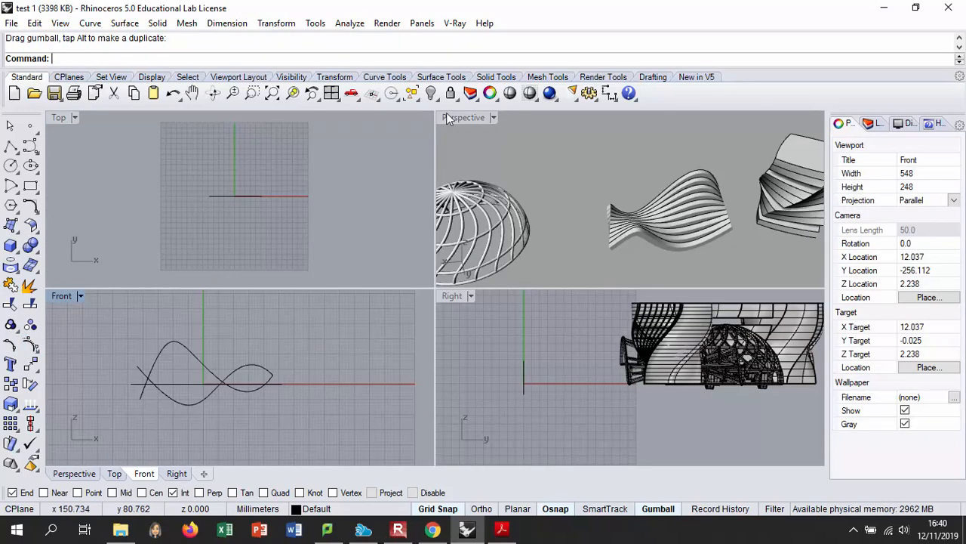
double_click(456, 117)
scroll(629, 270, down, 6)
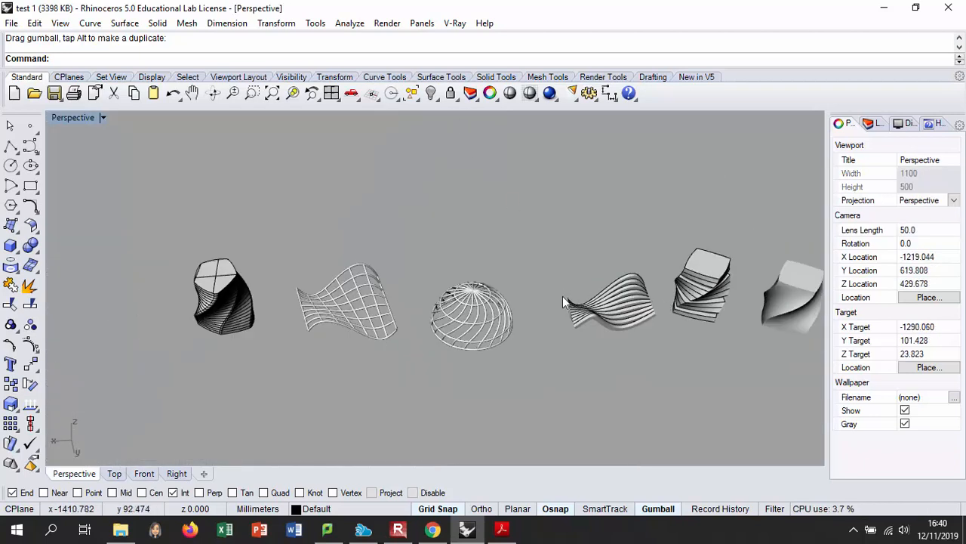
scroll(420, 334, down, 3)
scroll(367, 276, up, 10)
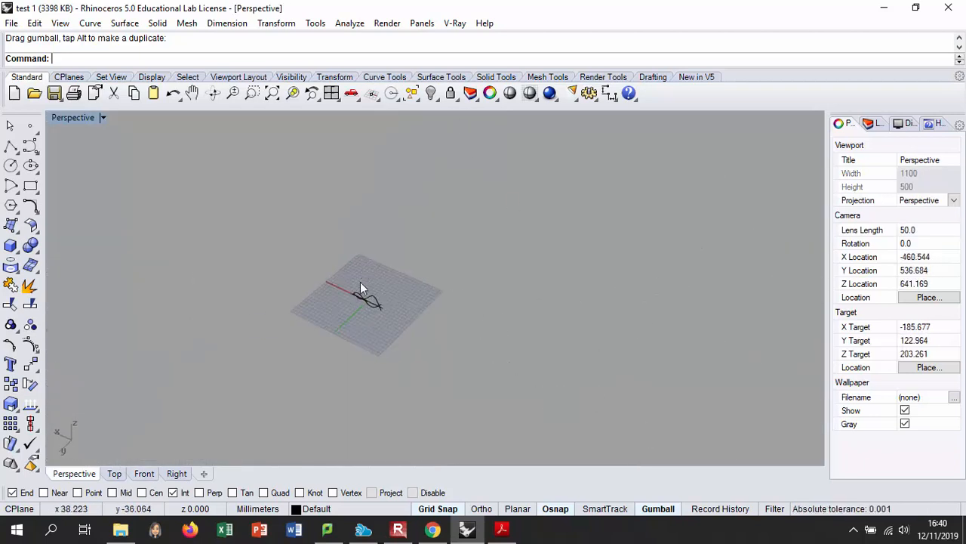
scroll(394, 335, up, 2)
click(102, 117)
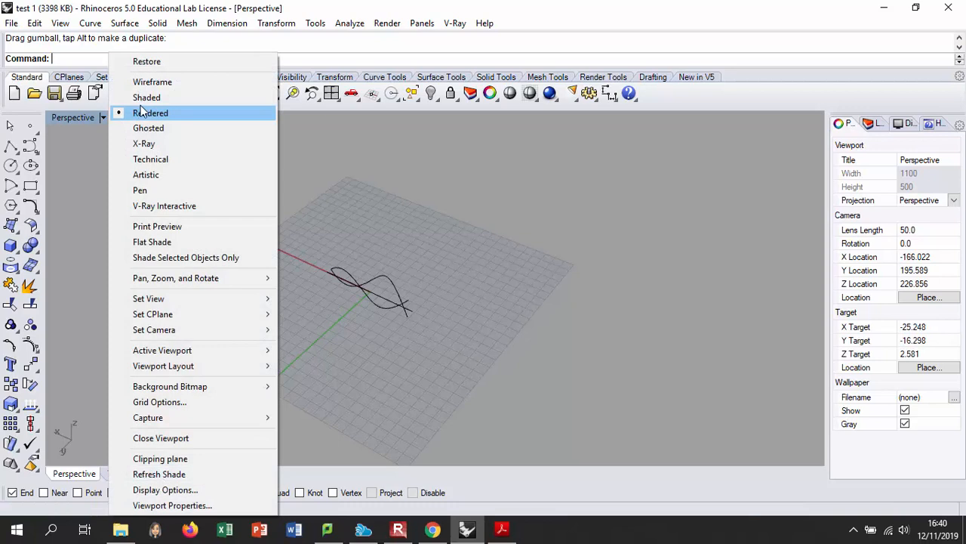
click(141, 95)
Move the edited second curve away from the other curves in the negative Y direction by a numeric distance
right_drag(453, 317, 358, 287)
scroll(399, 279, up, 13)
click(366, 278)
click(346, 281)
key(Escape)
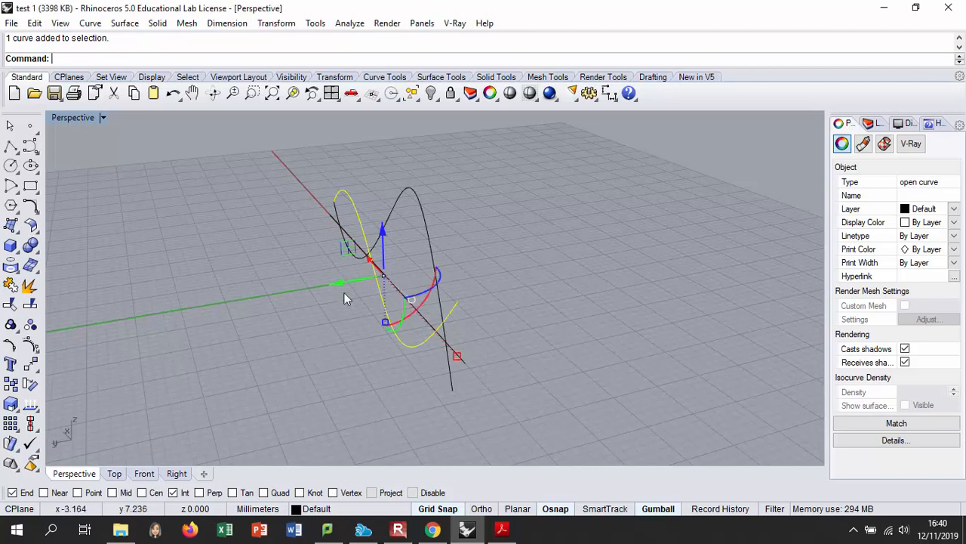
click(355, 283)
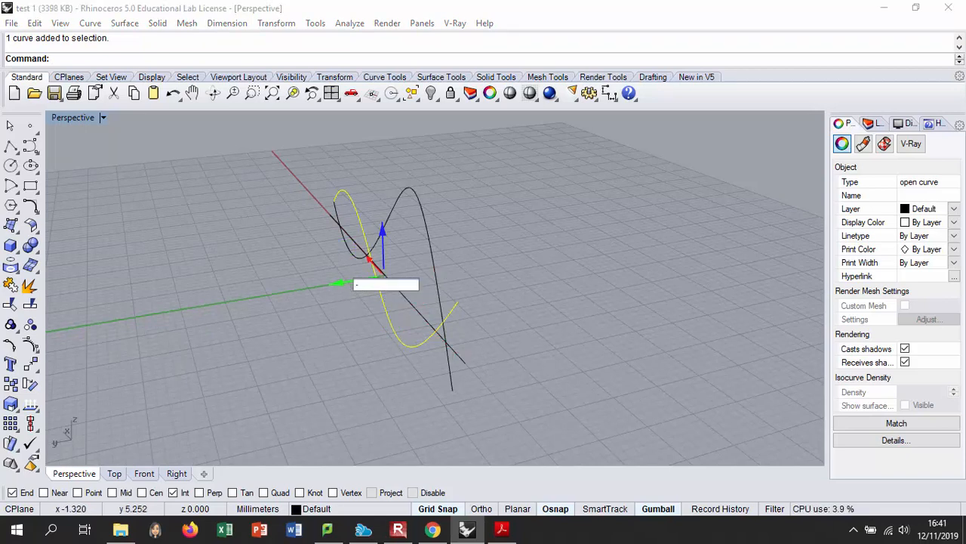
key(Return)
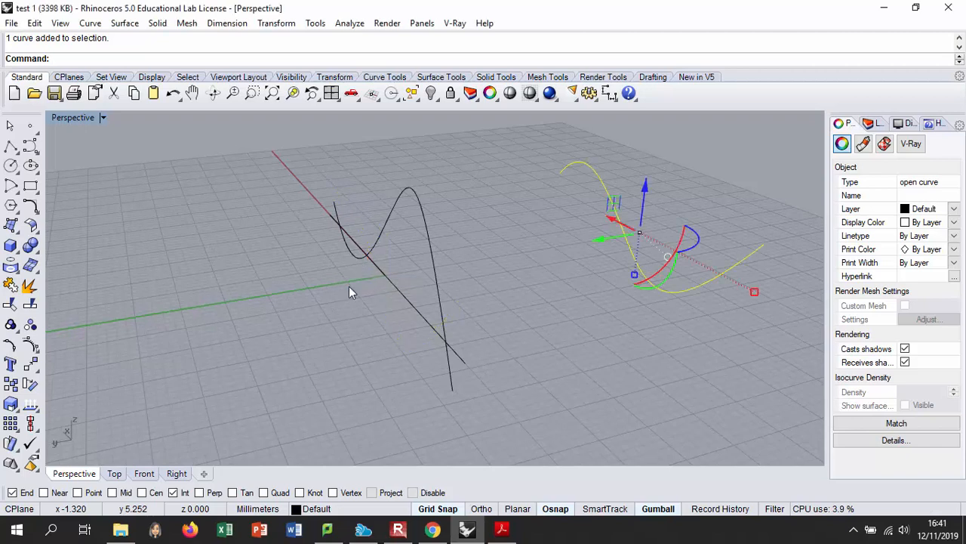
key(Escape)
Try TweenCurves with 8 curves and no match method between the moved curve and the first wavy curve, and undo it
right_drag(458, 227, 414, 227)
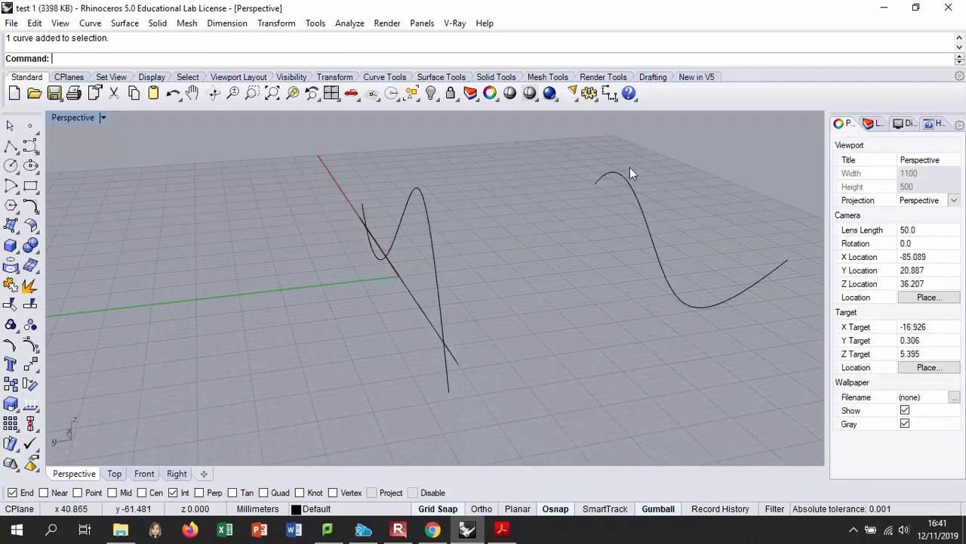
scroll(511, 290, down, 4)
right_drag(479, 278, 623, 229)
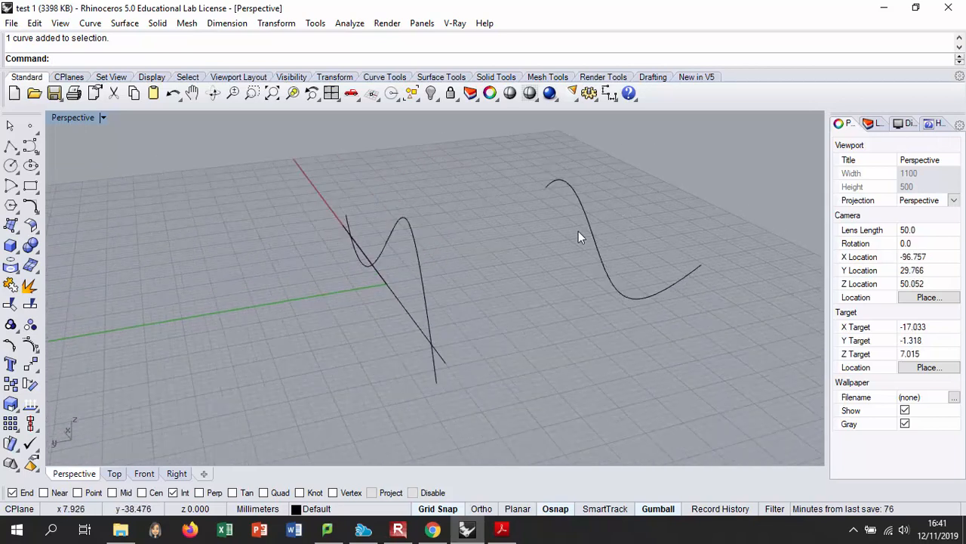
text(Twee)
key(Return)
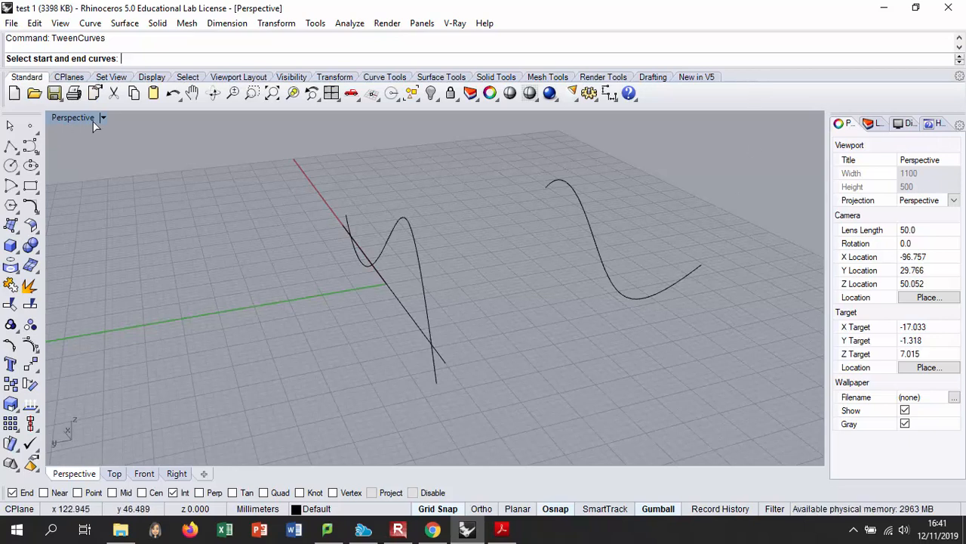
click(579, 211)
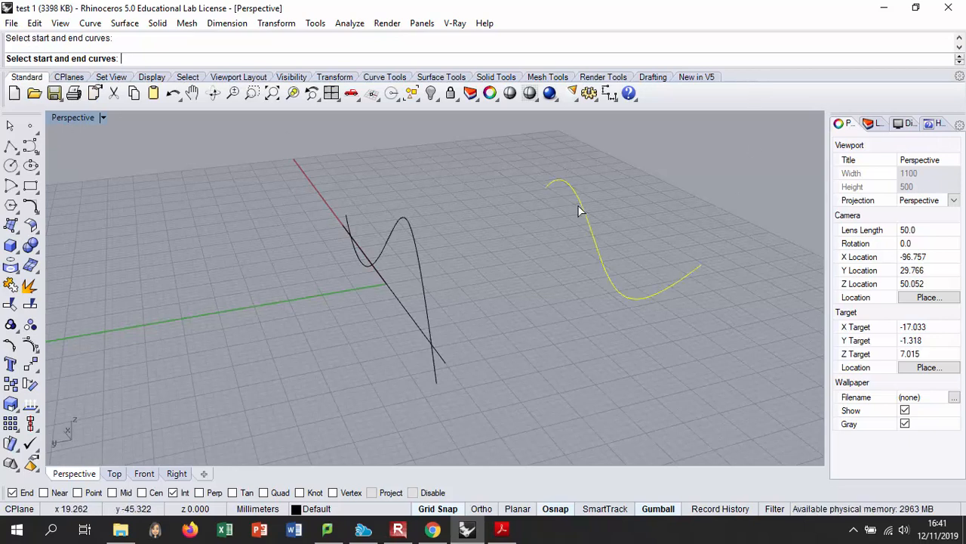
click(409, 252)
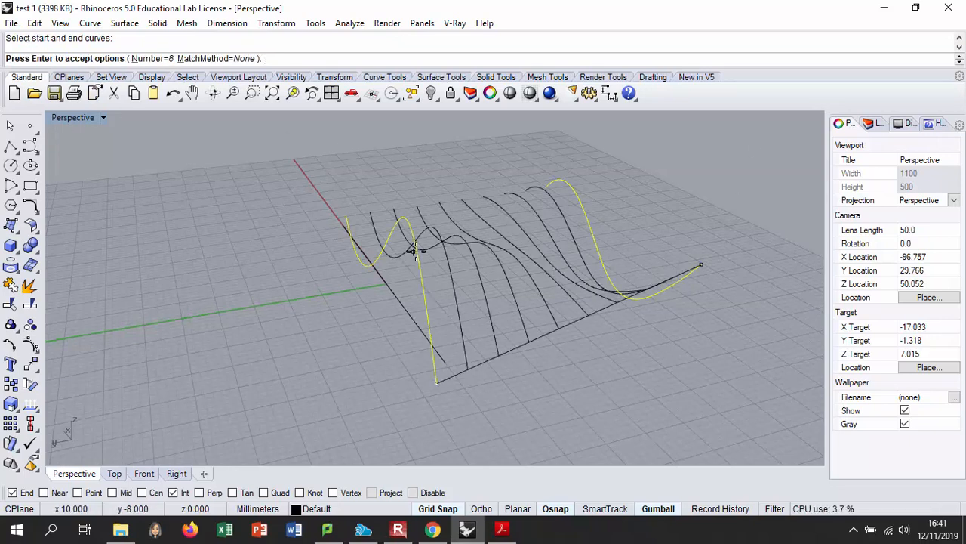
key(Return)
right_drag(437, 248, 570, 355)
key(ctrl+z)
Create 10 in-between curves with TweenCurves, without a match method, between the moved curve and the first wavy curve
key(Up)
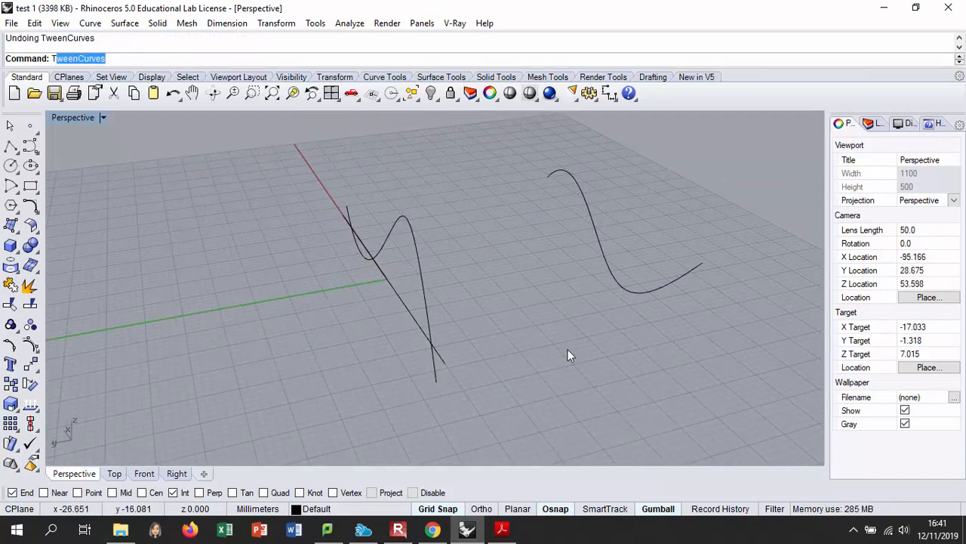
key(Return)
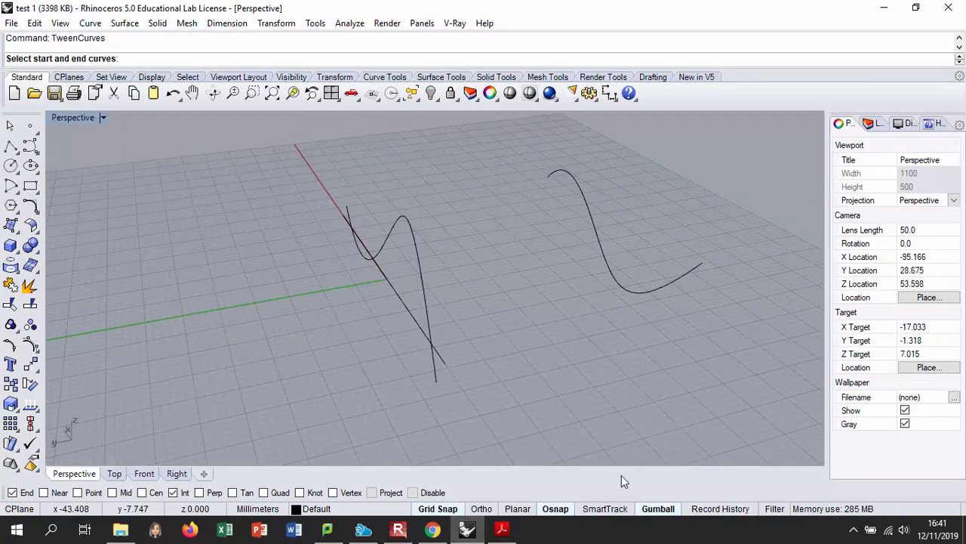
click(607, 228)
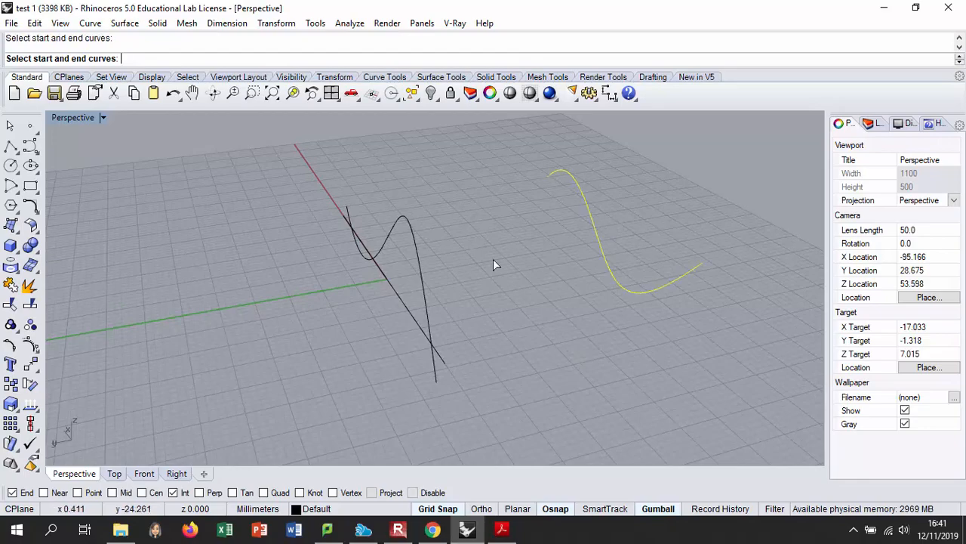
click(419, 276)
right_drag(419, 275, 448, 294)
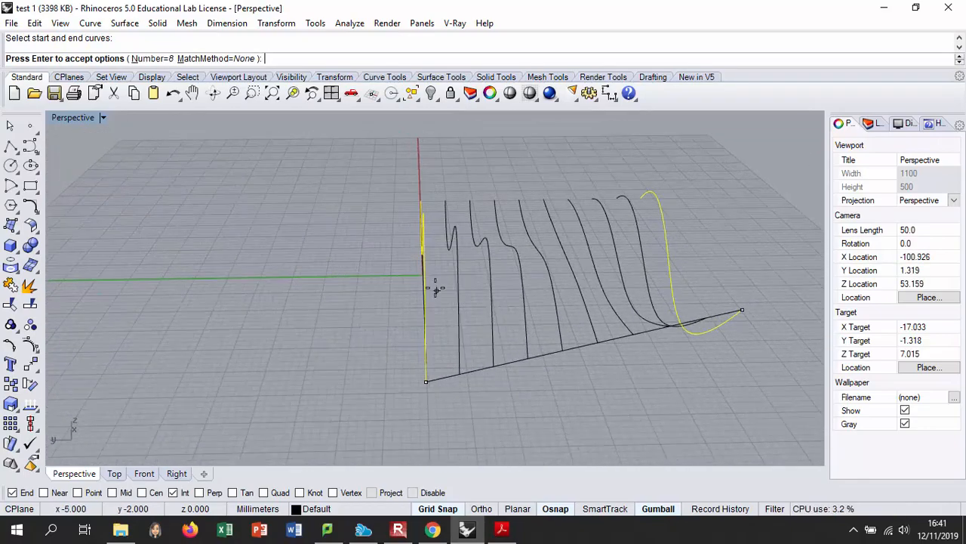
right_drag(505, 261, 461, 234)
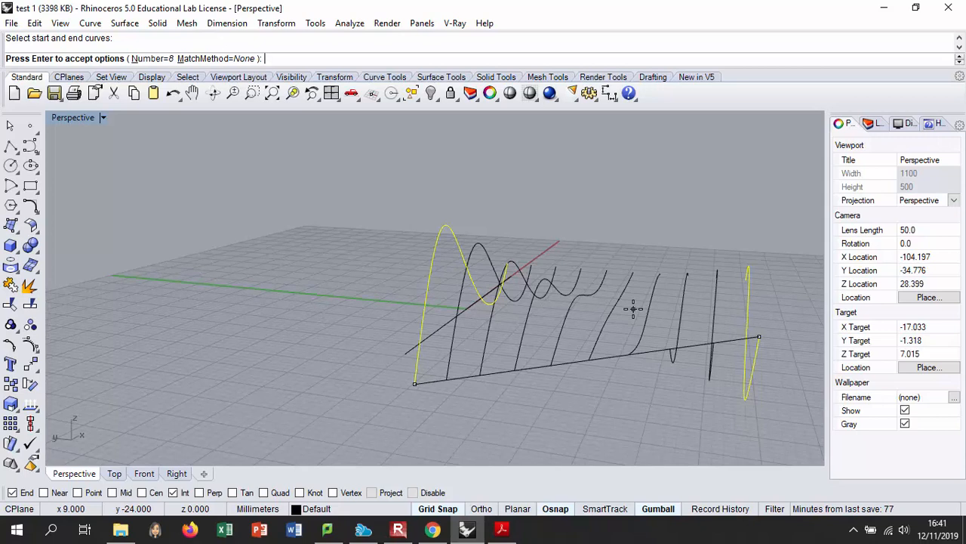
right_drag(664, 316, 483, 283)
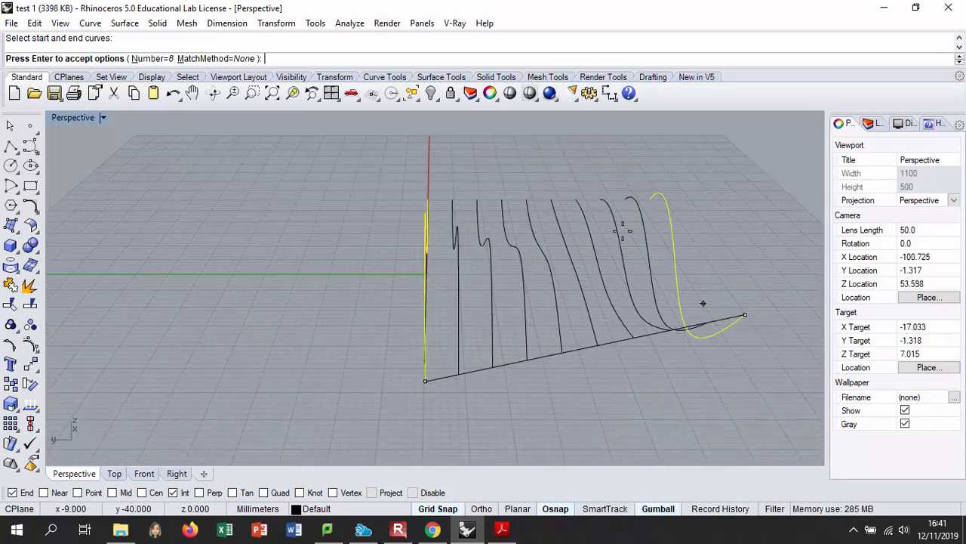
right_drag(536, 372, 319, 169)
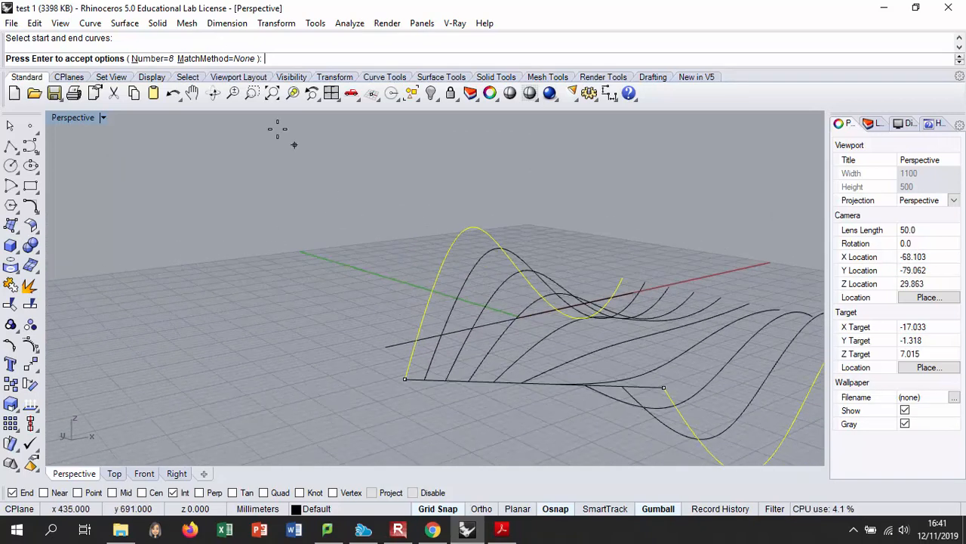
click(147, 60)
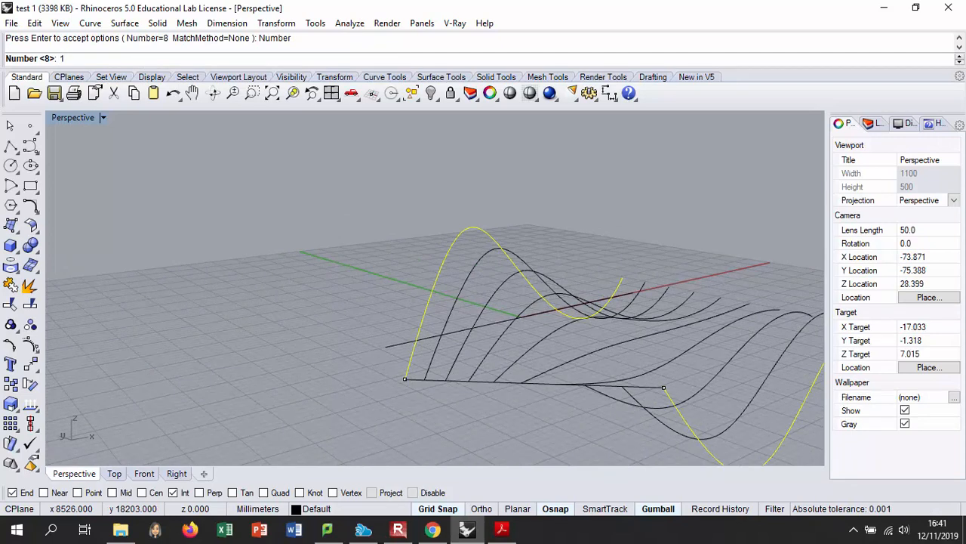
key(Return)
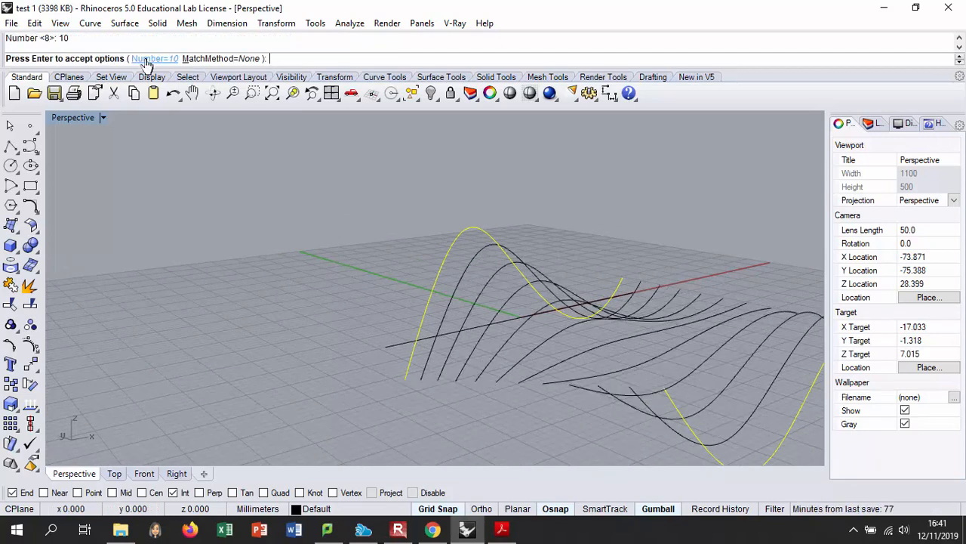
right_drag(451, 269, 666, 323)
key(Return)
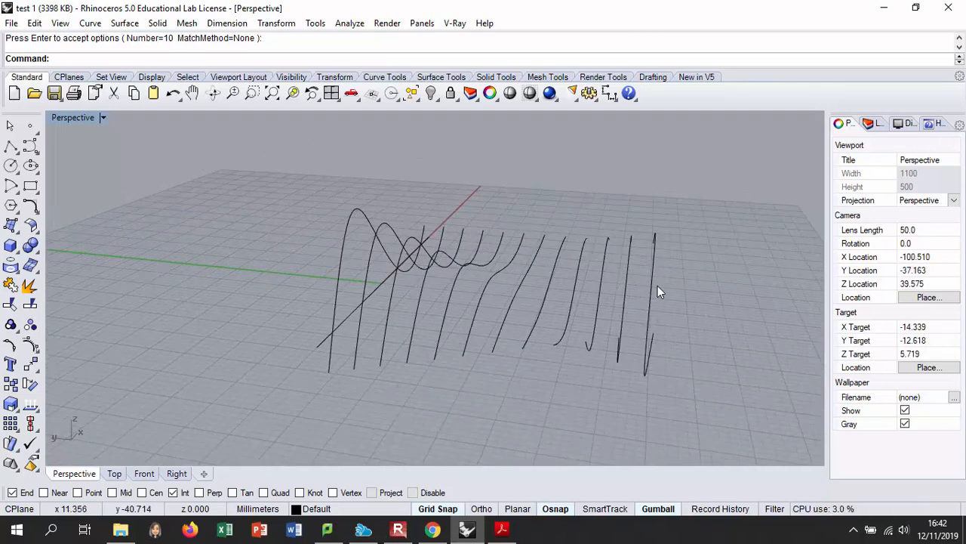
Try a Normal-style loft without simplification between only the two outermost curves, and delete the resulting surface
scroll(657, 291, up, 4)
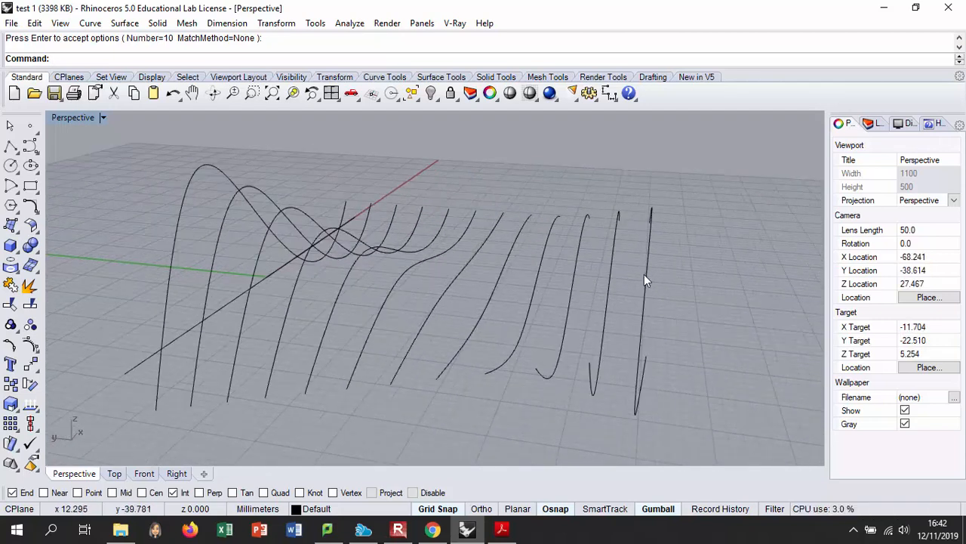
click(646, 276)
shift+click(181, 219)
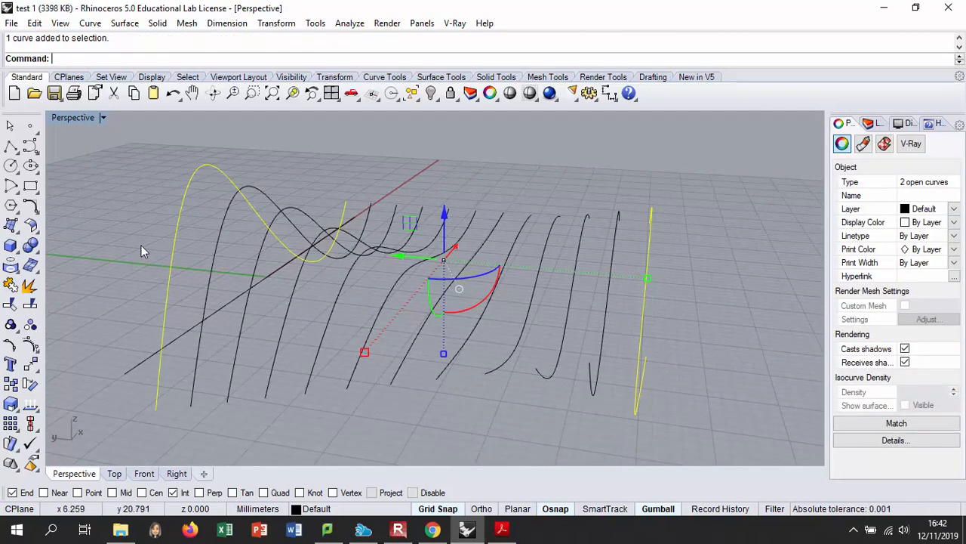
click(15, 228)
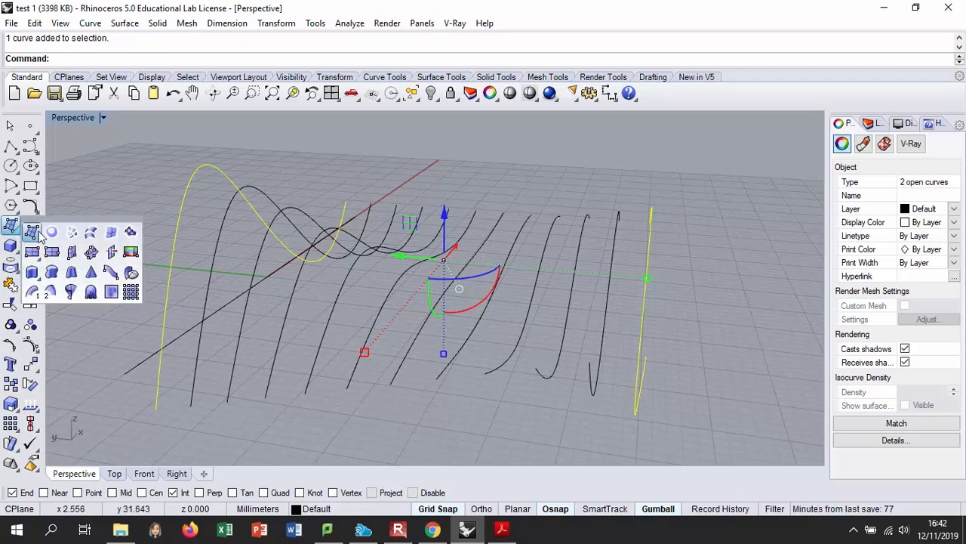
click(91, 232)
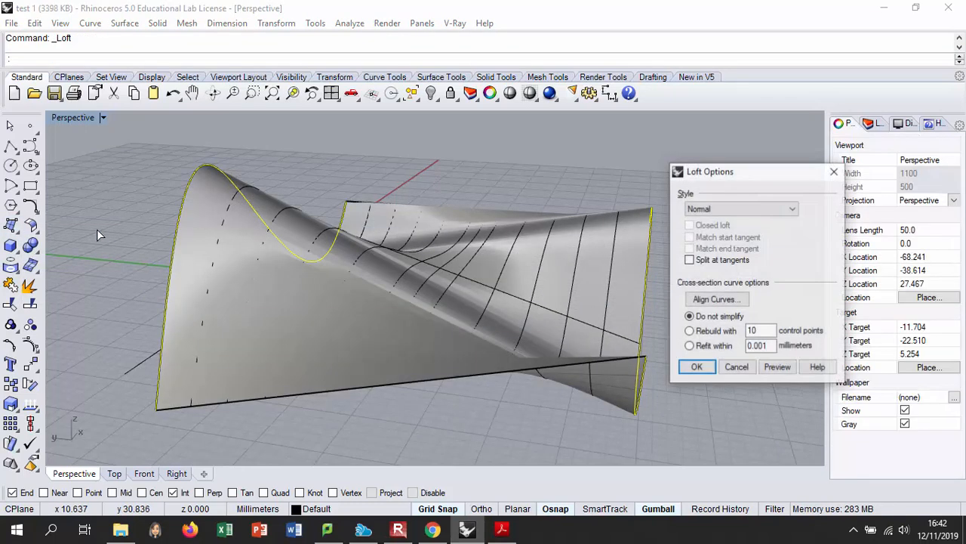
click(701, 373)
mouse_move(599, 328)
right_down()
mouse_move(449, 289)
mouse_move(516, 314)
mouse_move(384, 327)
mouse_move(317, 287)
mouse_move(511, 310)
mouse_move(463, 336)
mouse_move(593, 323)
right_up()
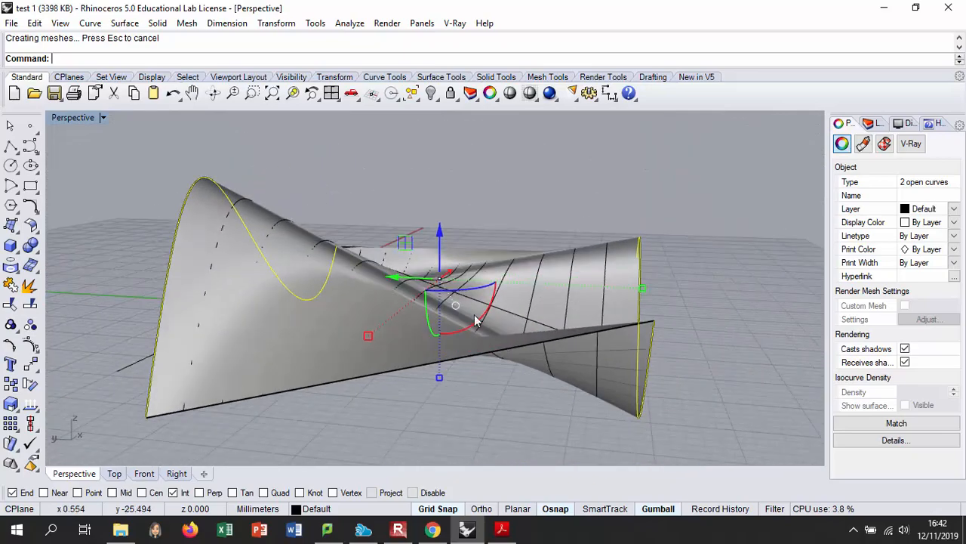
mouse_move(564, 385)
right_down()
mouse_move(477, 302)
mouse_move(453, 317)
mouse_move(561, 386)
right_up()
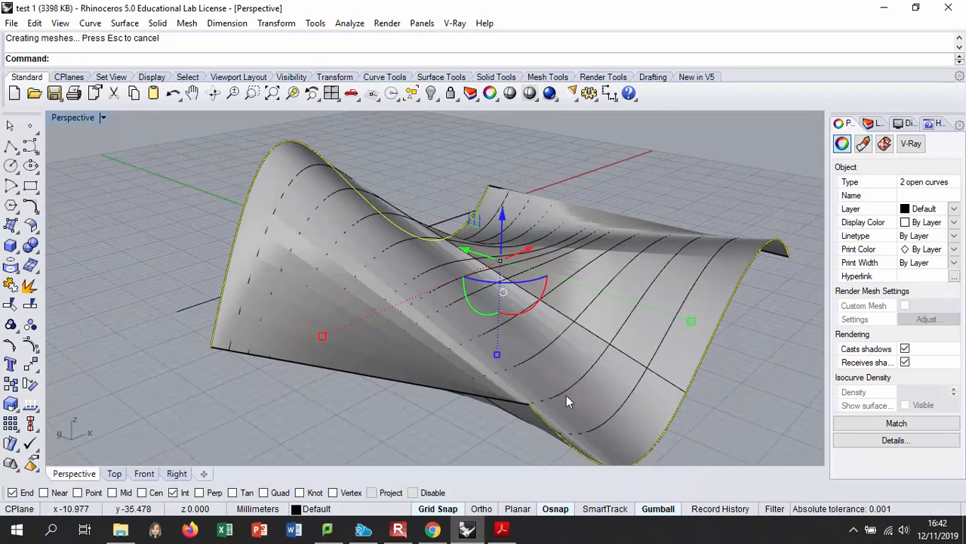
click(672, 364)
key(Delete)
Try a Normal-style loft through all curves including the straight line, and delete the resulting surface
scroll(680, 325, down, 5)
drag(740, 224, 446, 353)
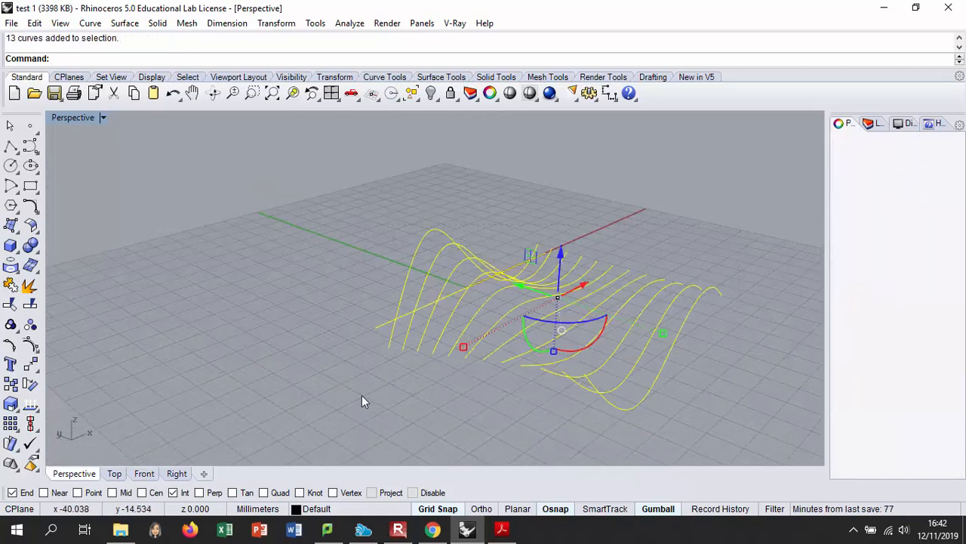
click(15, 249)
click(16, 232)
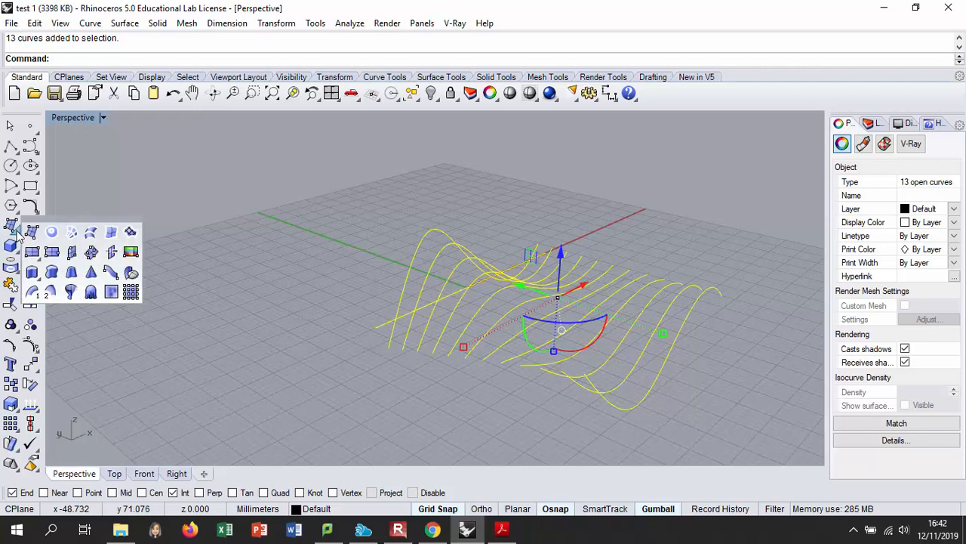
click(88, 235)
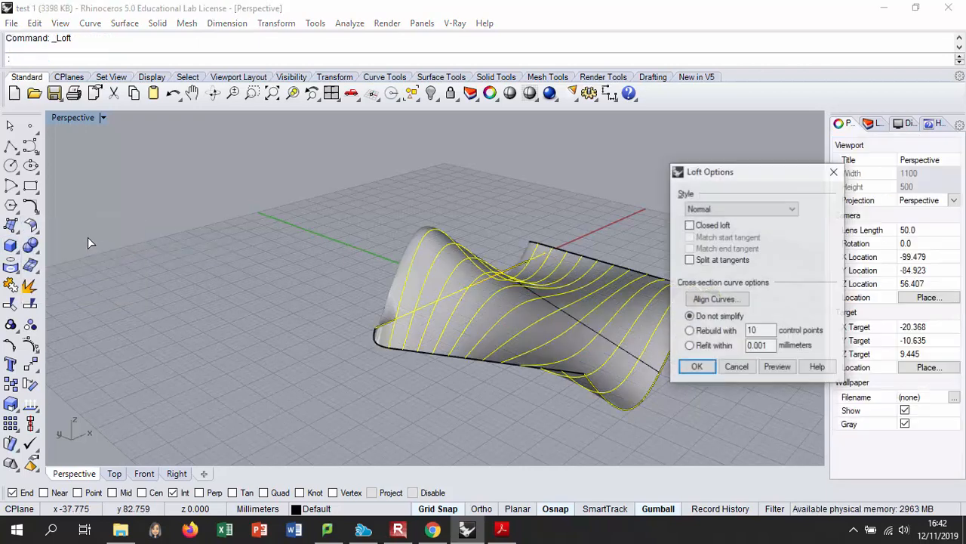
click(696, 367)
right_drag(487, 329, 477, 386)
click(477, 385)
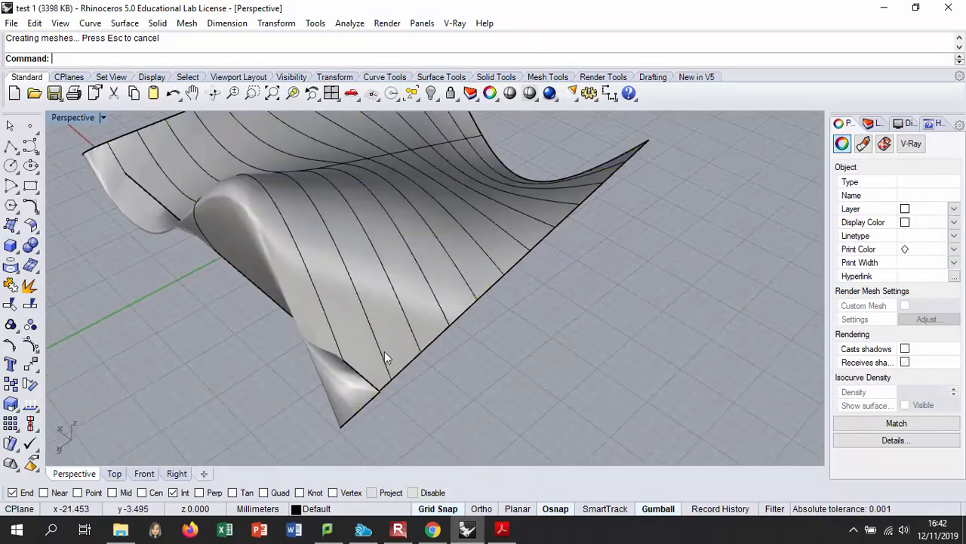
click(280, 258)
key(Delete)
Delete the straight line that lies beneath the first wavy curve
right_drag(232, 240, 409, 245)
click(351, 308)
key(Delete)
right_drag(330, 301, 320, 309)
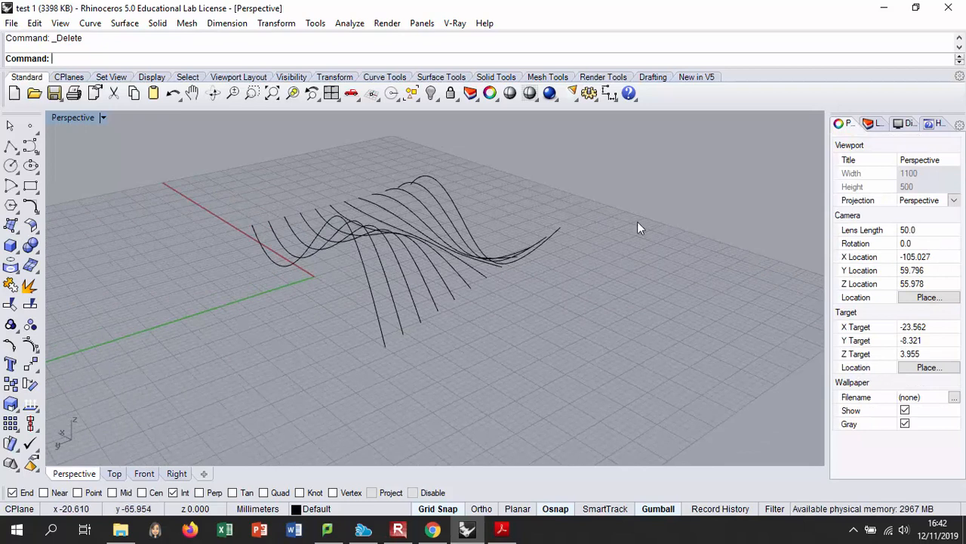
Loft the 12 wavy curves into one surface with the Normal style and no simplification
drag(249, 324, 249, 324)
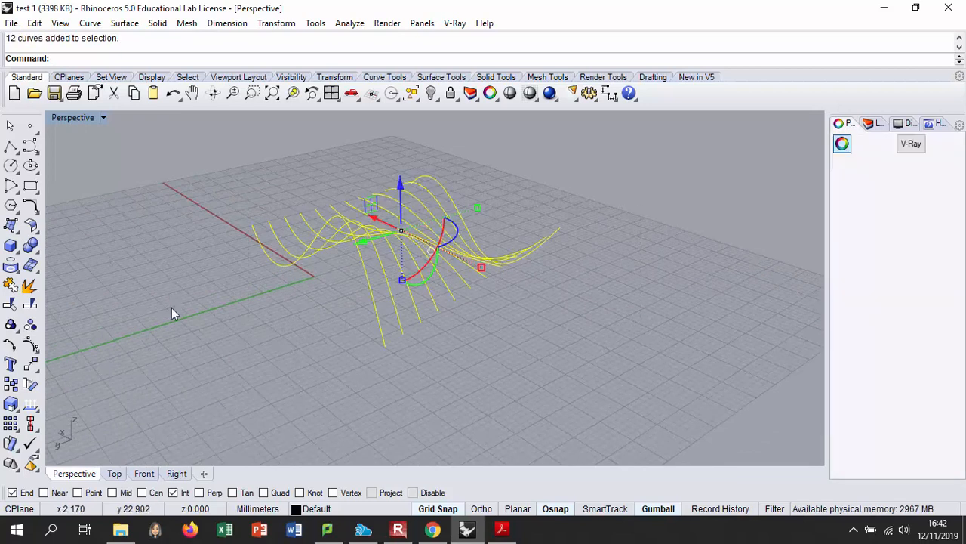
click(17, 231)
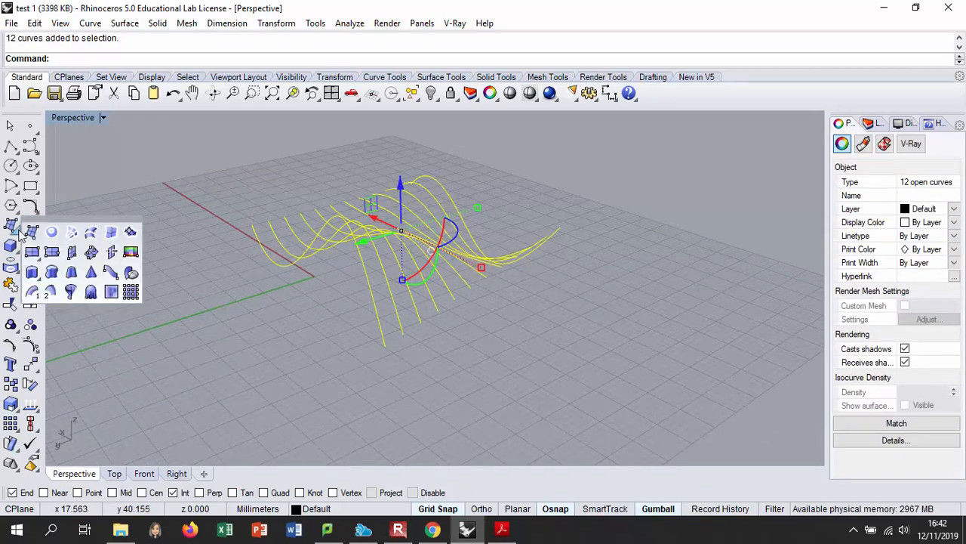
click(87, 237)
click(696, 367)
right_drag(641, 401, 469, 273)
right_drag(582, 315, 510, 349)
key(Escape)
Move the lofted surface well away from its curves in the negative Y direction, and deselect it
right_drag(397, 304, 416, 338)
click(416, 338)
drag(387, 290, 782, 203)
scroll(621, 267, down, 3)
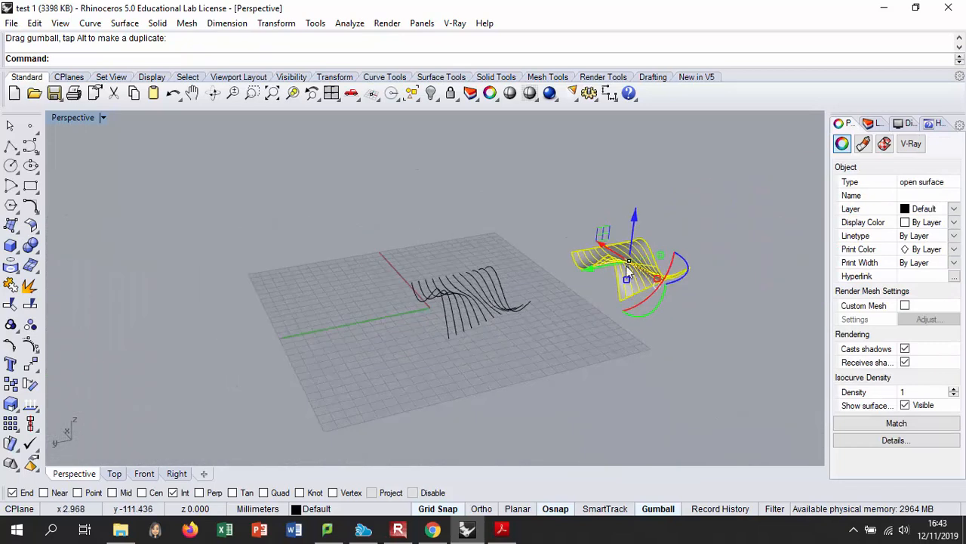
drag(597, 268, 779, 205)
click(581, 297)
Start a straight extrusion of the 12 wavy curves with Solid and DeleteInput set to No
right_drag(532, 311, 431, 306)
scroll(456, 342, up, 8)
right_drag(456, 342, 576, 308)
drag(350, 269, 335, 273)
right_drag(317, 273, 391, 261)
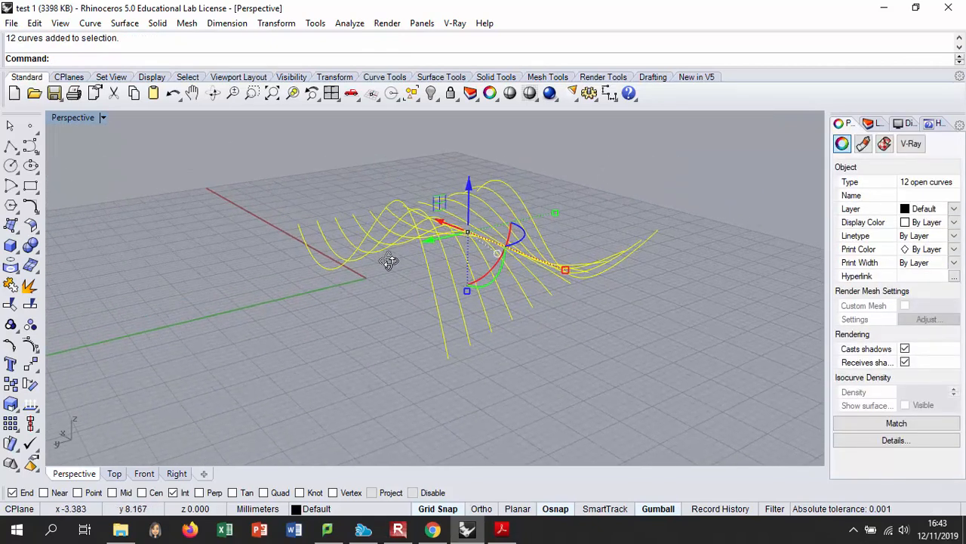
click(125, 24)
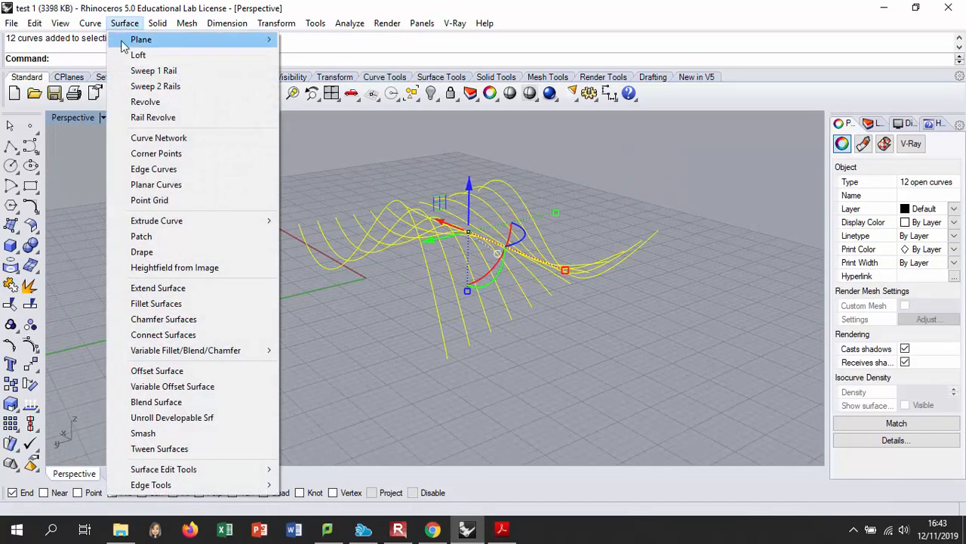
mouse_move(159, 226)
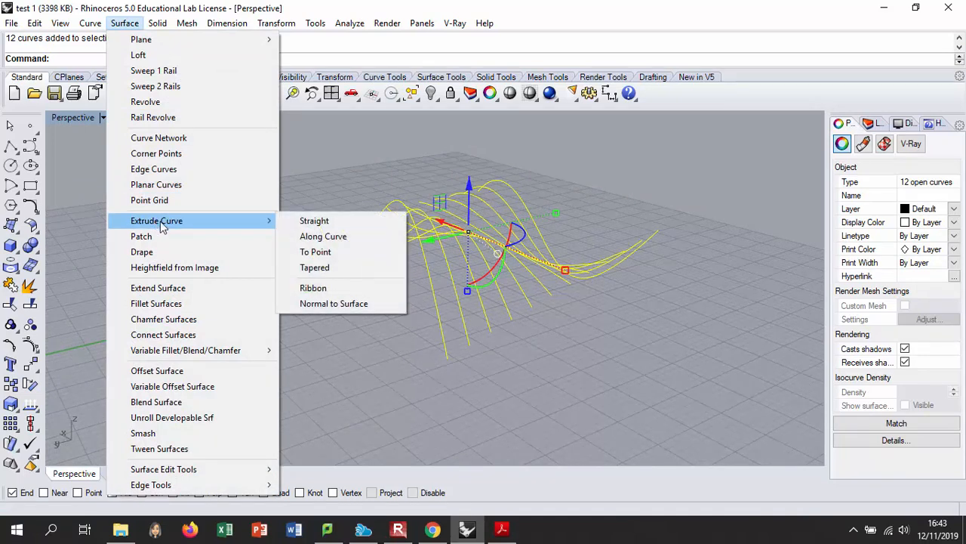
click(307, 225)
right_drag(328, 242, 322, 269)
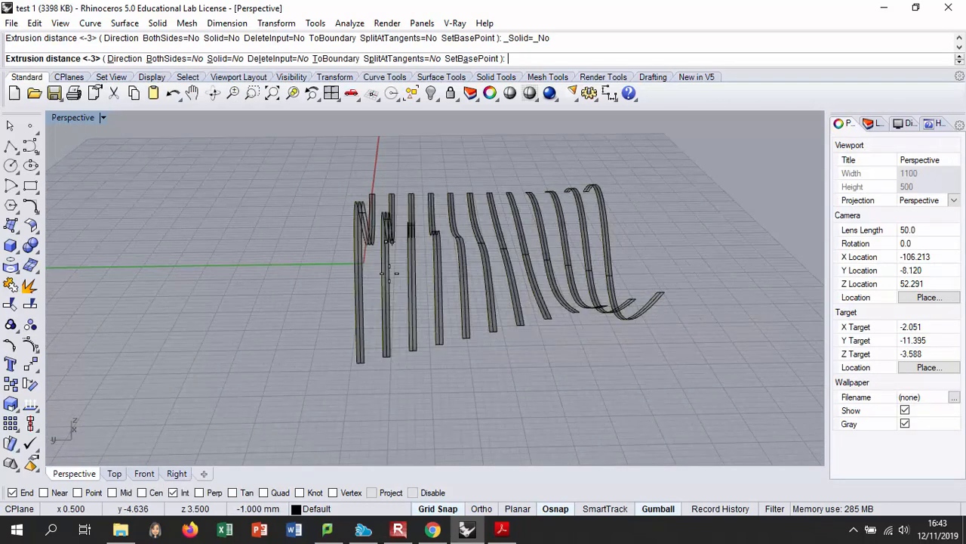
scroll(353, 278, up, 3)
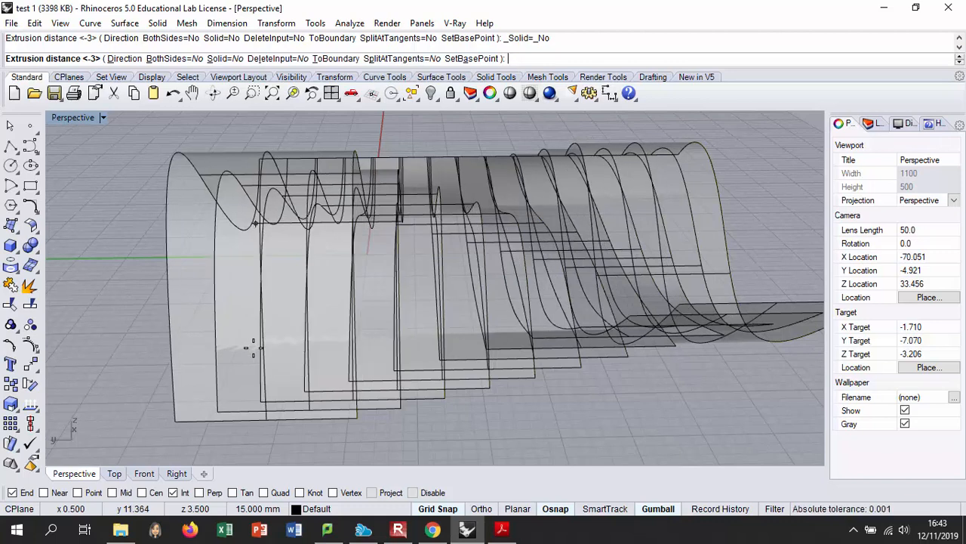
Try extruding the curves to both sides, and switch BothSides back to No
click(173, 61)
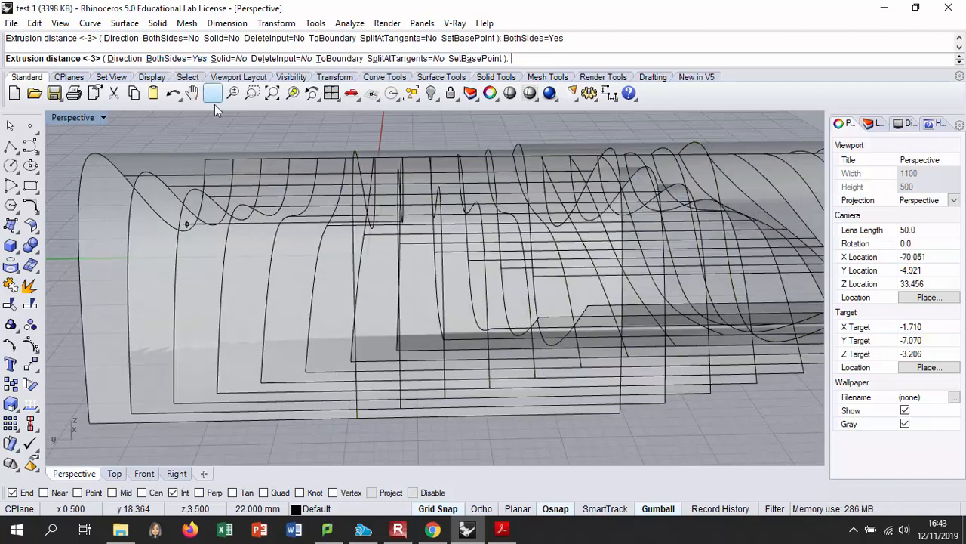
scroll(320, 215, up, 6)
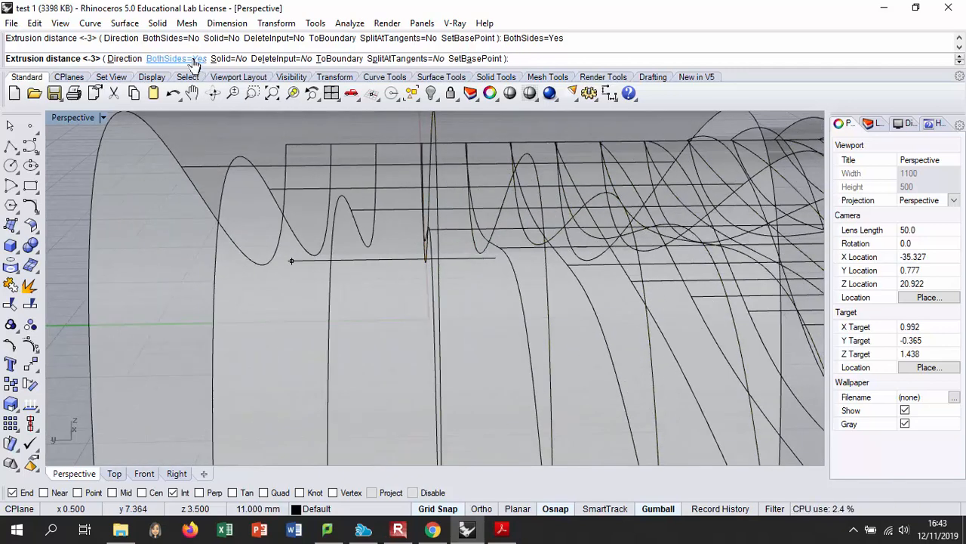
click(174, 58)
scroll(324, 220, down, 10)
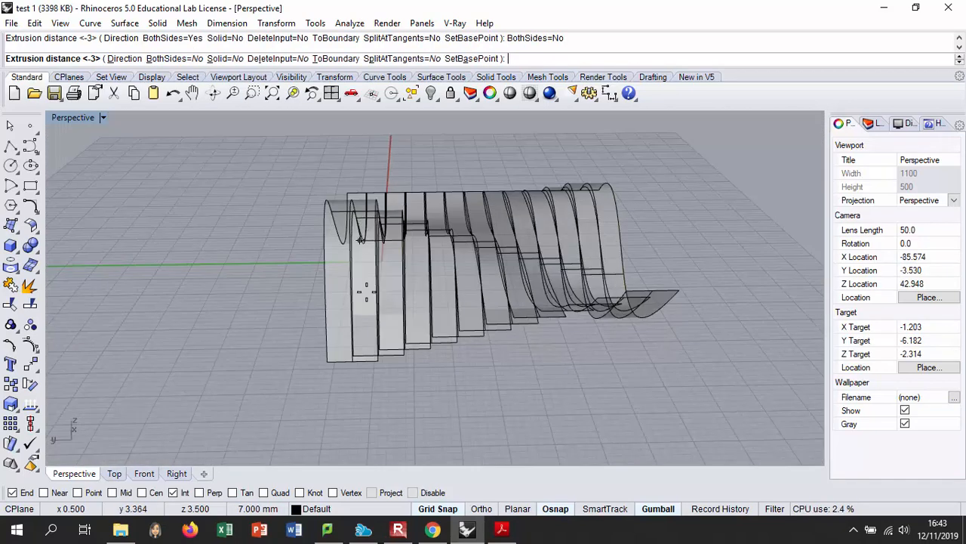
Finish the extrusion toward the neighbouring curves, about 3.6 mm wide, by snapping the distance to the adjacent curve's end point
scroll(410, 397, up, 6)
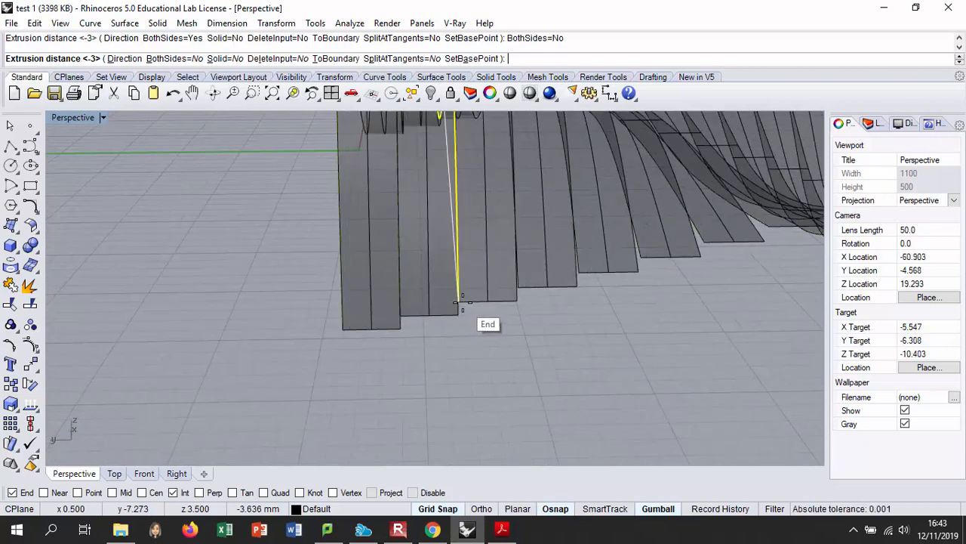
click(458, 300)
scroll(382, 319, down, 5)
click(421, 319)
right_drag(448, 310, 352, 295)
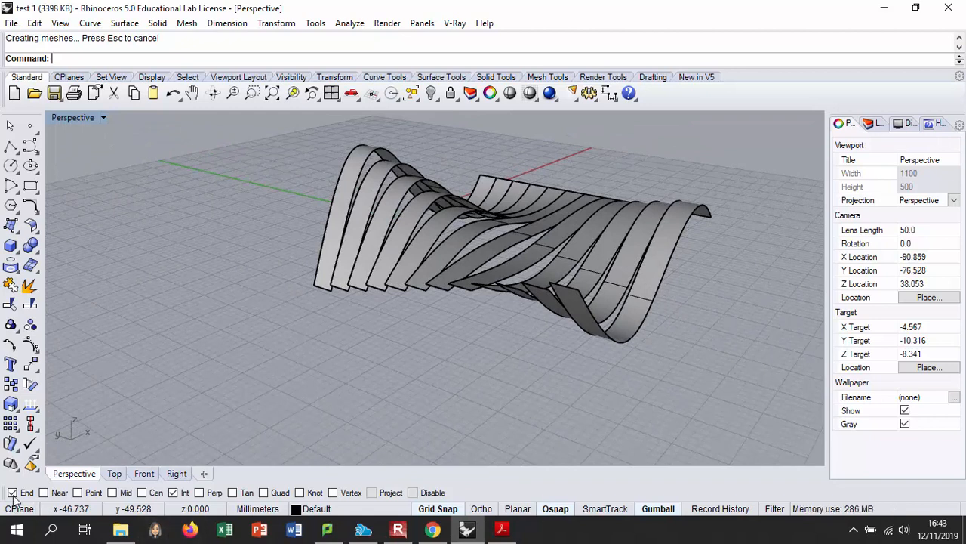
Select all 12 extruded strips of the waving structure
right_drag(437, 276, 416, 284)
click(370, 249)
shift+click(398, 261)
shift+click(432, 274)
shift+click(453, 274)
shift+click(483, 271)
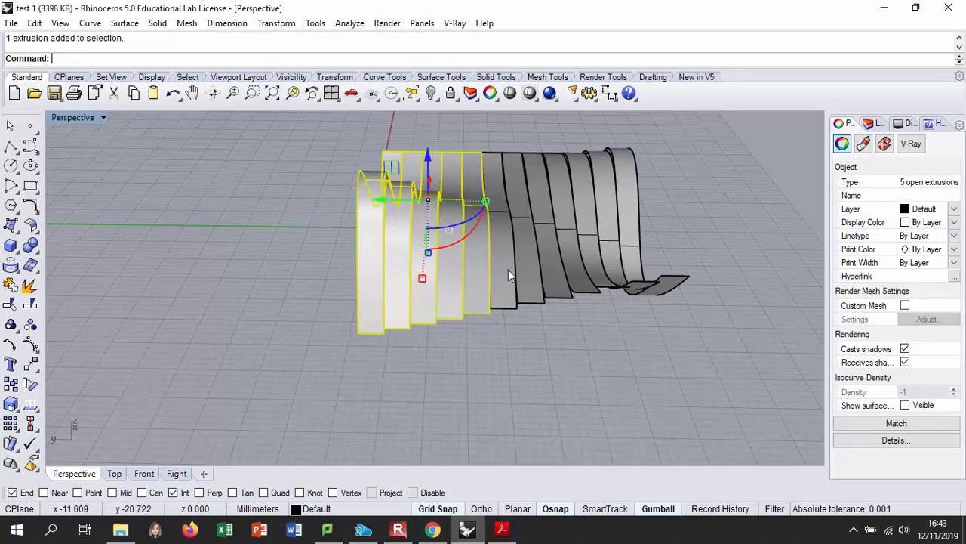
shift+click(506, 268)
shift+click(533, 264)
shift+click(558, 259)
shift+click(571, 254)
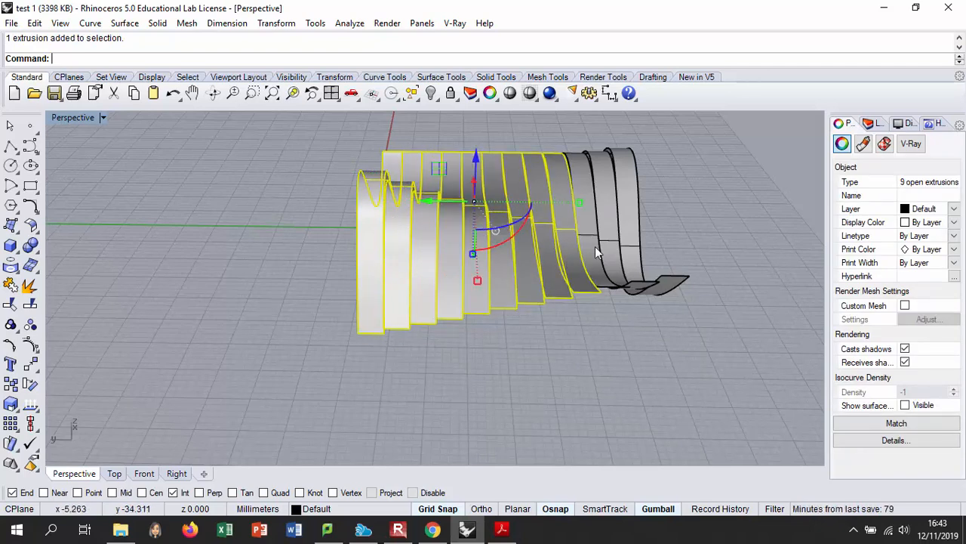
shift+click(601, 237)
shift+click(609, 223)
shift+click(625, 191)
right_drag(371, 336, 232, 264)
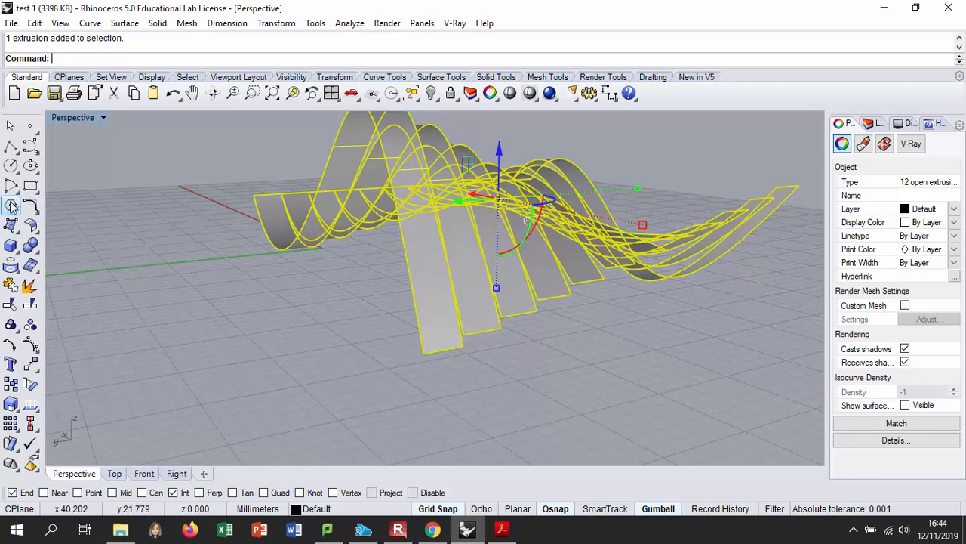
Offset the selected strips by 2 mm with OffsetSrf, with Solid and DeleteInput set to Yes, and deselect the result
click(37, 235)
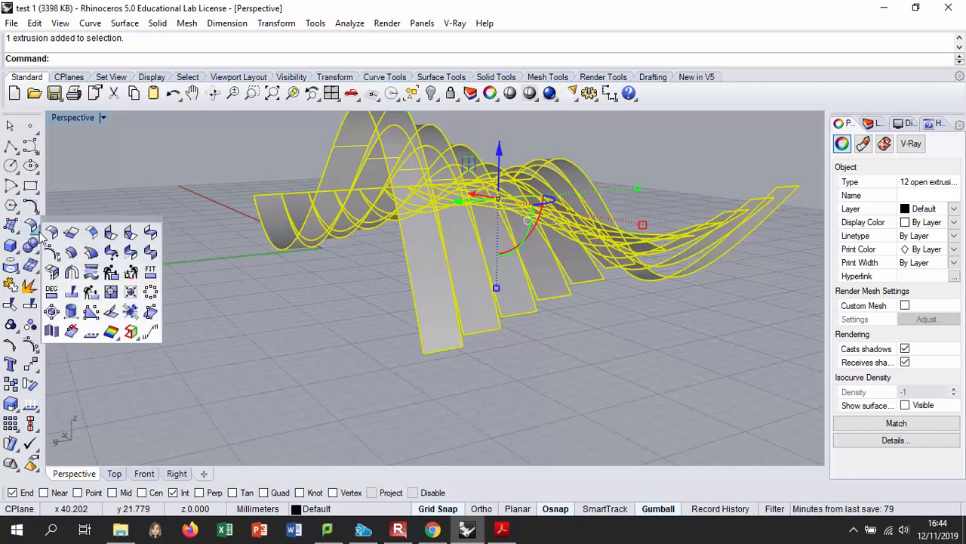
click(70, 254)
right_drag(370, 253, 413, 280)
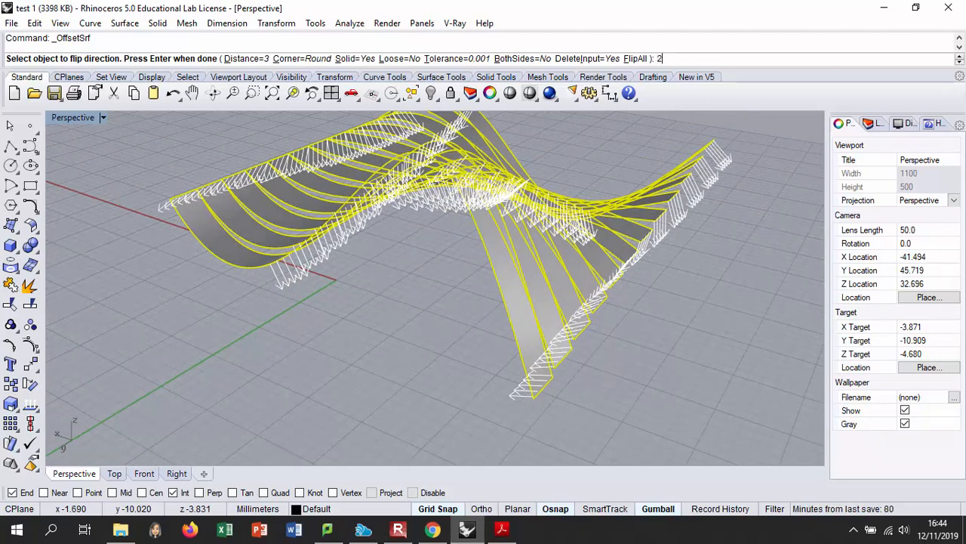
key(Return)
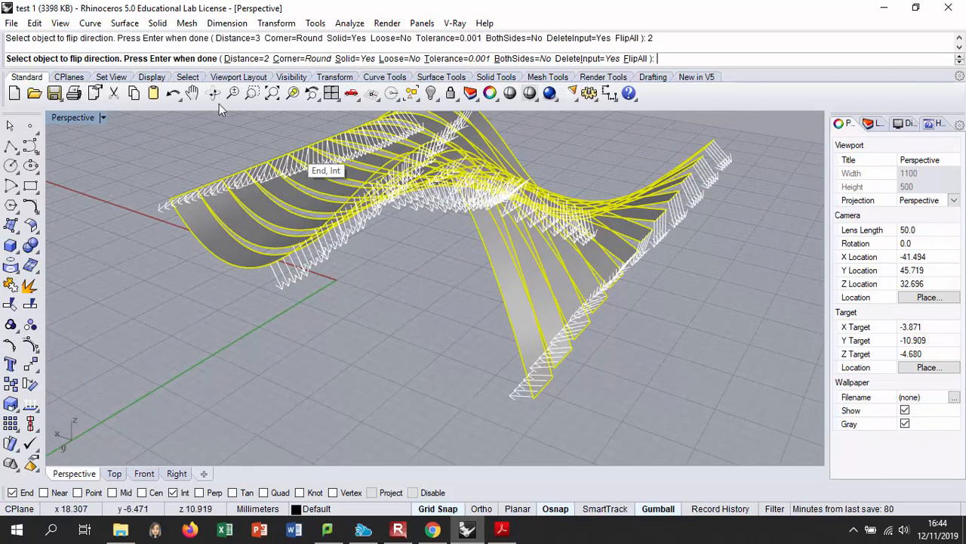
click(241, 59)
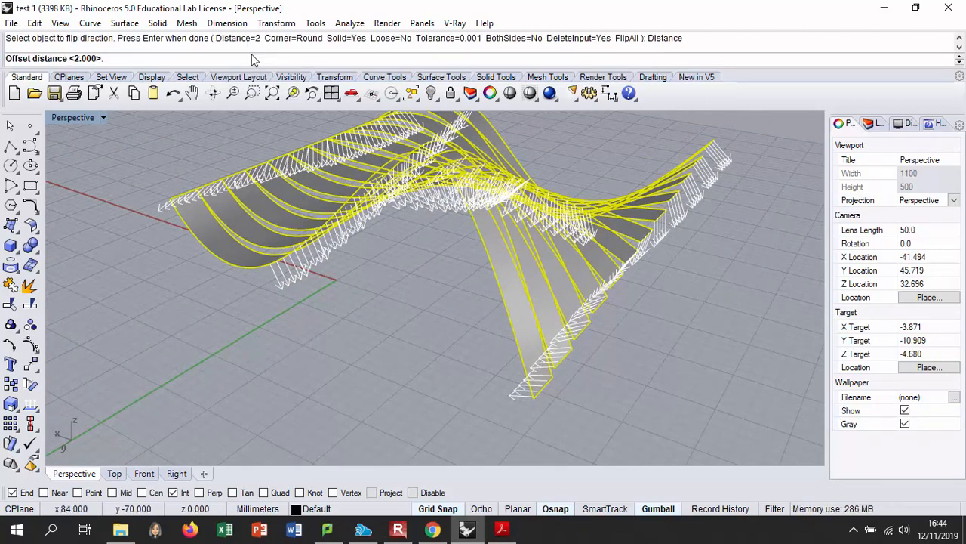
text(2)
key(Return)
key(Return)
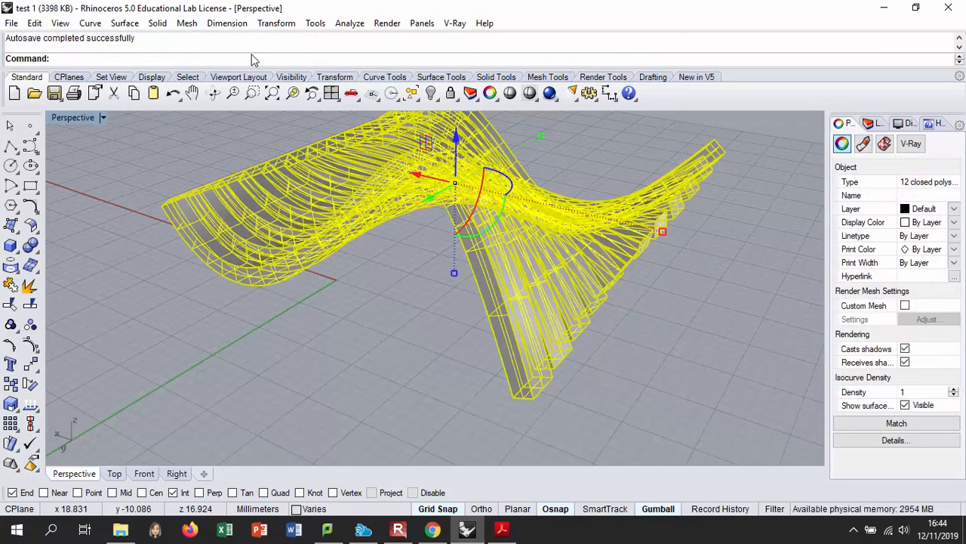
right_click(336, 194)
key(Escape)
key(Escape)
Show the Perspective viewport in Rendered display mode and examine the solid strips from several sides
right_drag(410, 303, 110, 243)
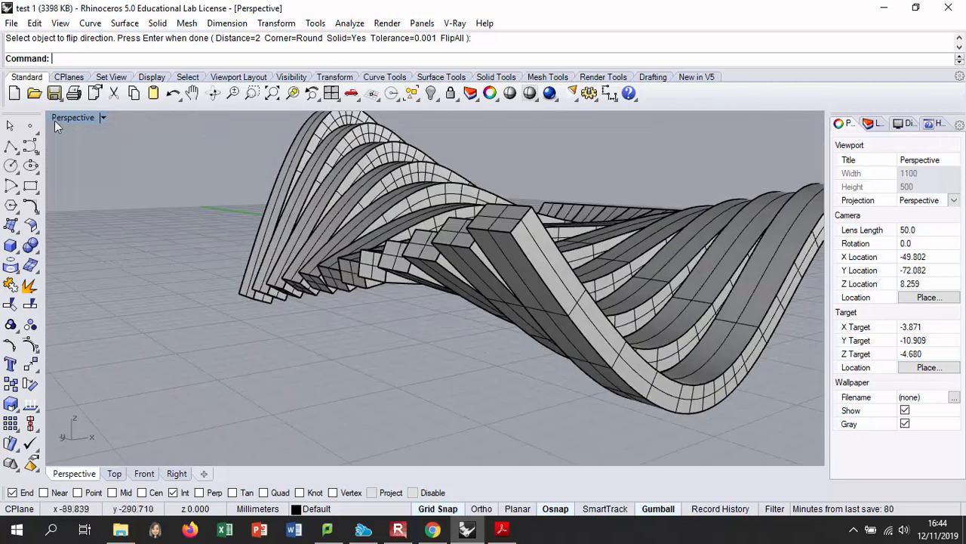
click(103, 117)
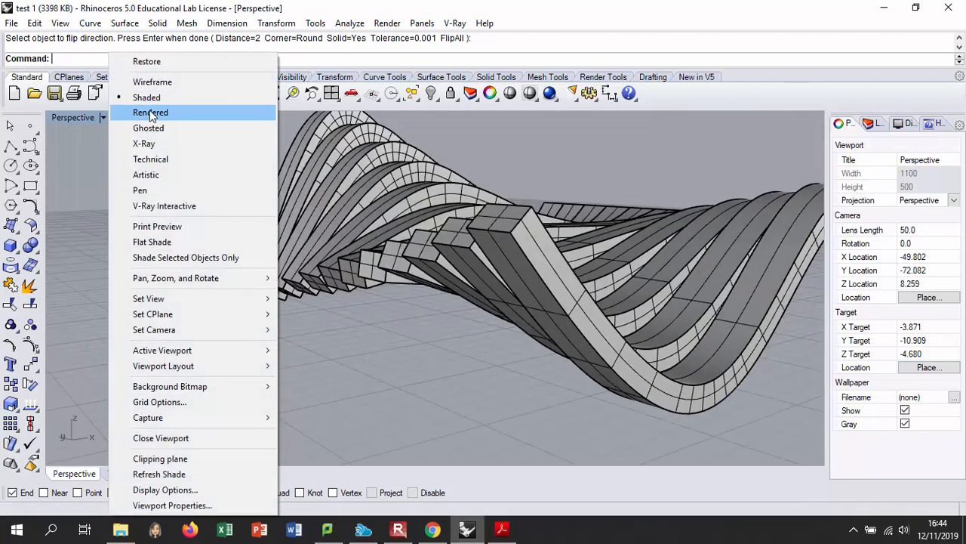
click(151, 112)
right_drag(262, 276, 473, 379)
scroll(461, 341, down, 6)
right_drag(460, 341, 515, 345)
scroll(230, 289, down, 4)
scroll(507, 342, up, 4)
scroll(523, 383, up, 3)
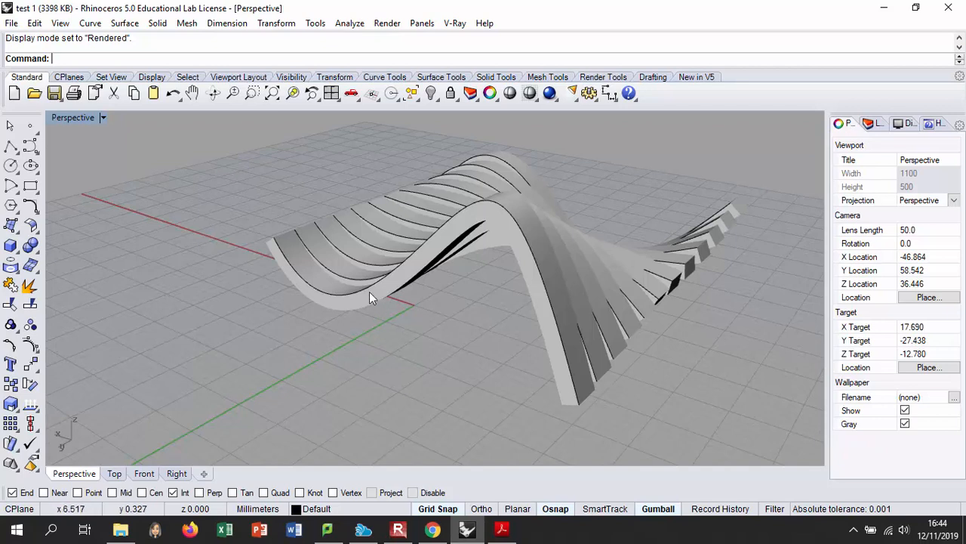
right_drag(417, 343, 464, 346)
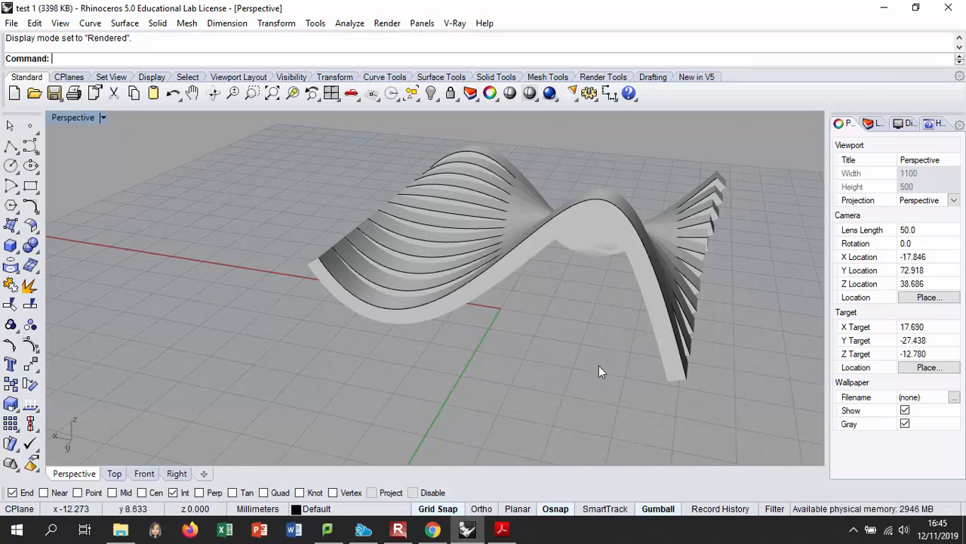
Return the viewport to Shaded display mode and select the lofted surface placed away from the strips
right_drag(520, 293, 350, 297)
scroll(350, 297, down, 10)
scroll(634, 404, up, 5)
mouse_move(634, 403)
right_down()
mouse_move(587, 351)
mouse_move(755, 334)
mouse_move(524, 313)
mouse_move(461, 274)
mouse_move(478, 290)
right_up()
scroll(450, 276, up, 3)
scroll(412, 284, down, 8)
right_drag(405, 287, 494, 303)
scroll(506, 308, up, 4)
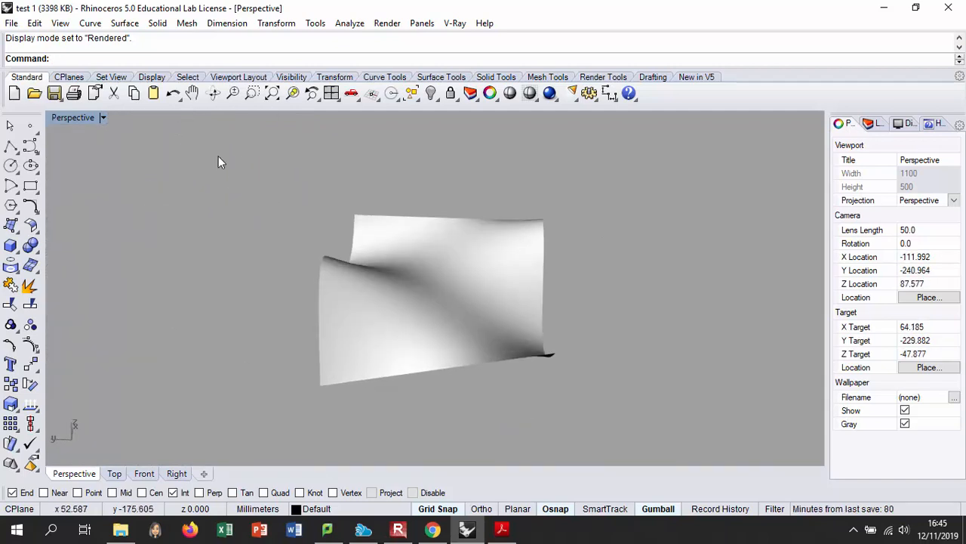
click(103, 119)
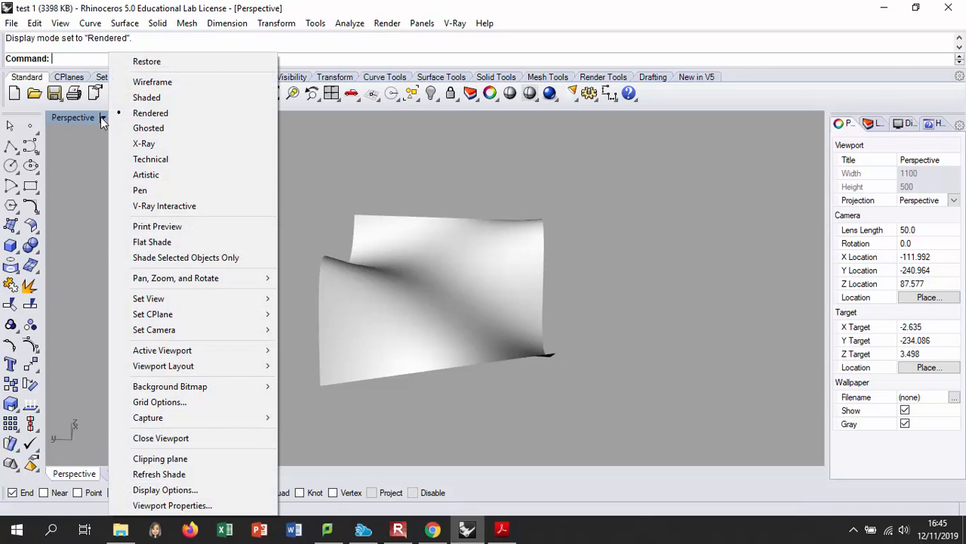
click(147, 97)
right_drag(450, 302, 405, 292)
click(405, 292)
right_drag(470, 303, 577, 284)
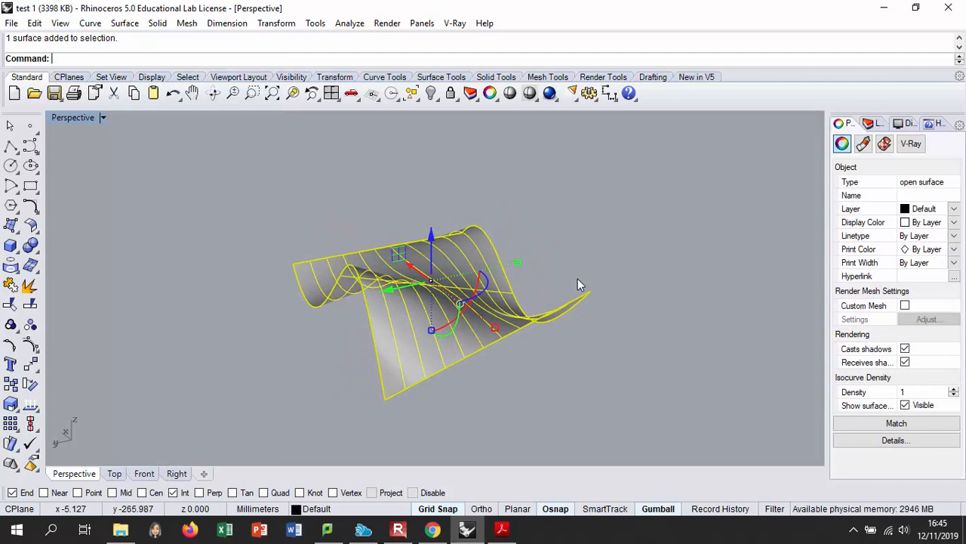
Look over the finished example models elsewhere in the file, including the wavy piped grid
right_drag(462, 340, 340, 289)
scroll(390, 360, up, 7)
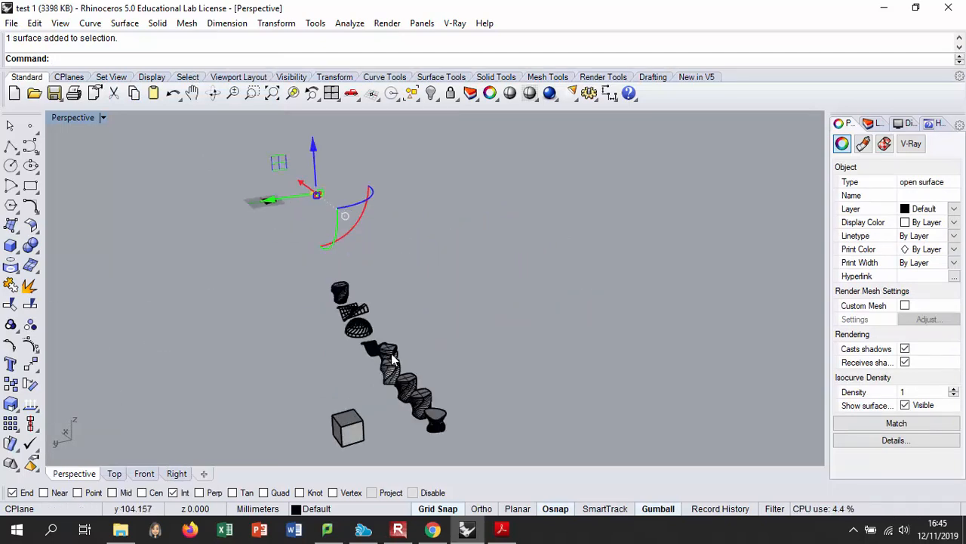
scroll(360, 350, up, 9)
scroll(348, 333, down, 9)
scroll(344, 328, up, 10)
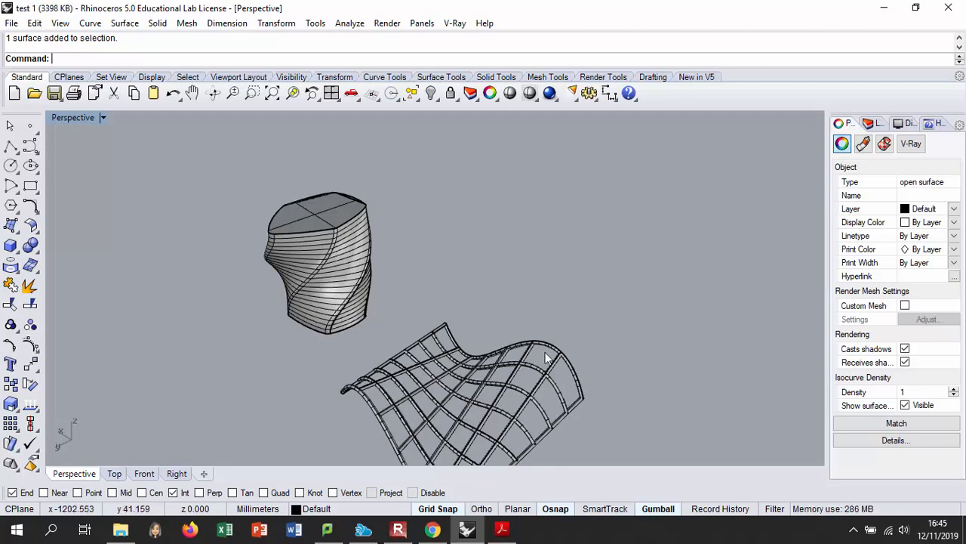
scroll(534, 383, down, 7)
scroll(494, 420, up, 7)
scroll(435, 354, up, 3)
scroll(453, 370, down, 8)
right_drag(480, 381, 489, 378)
scroll(489, 378, down, 8)
scroll(379, 199, up, 14)
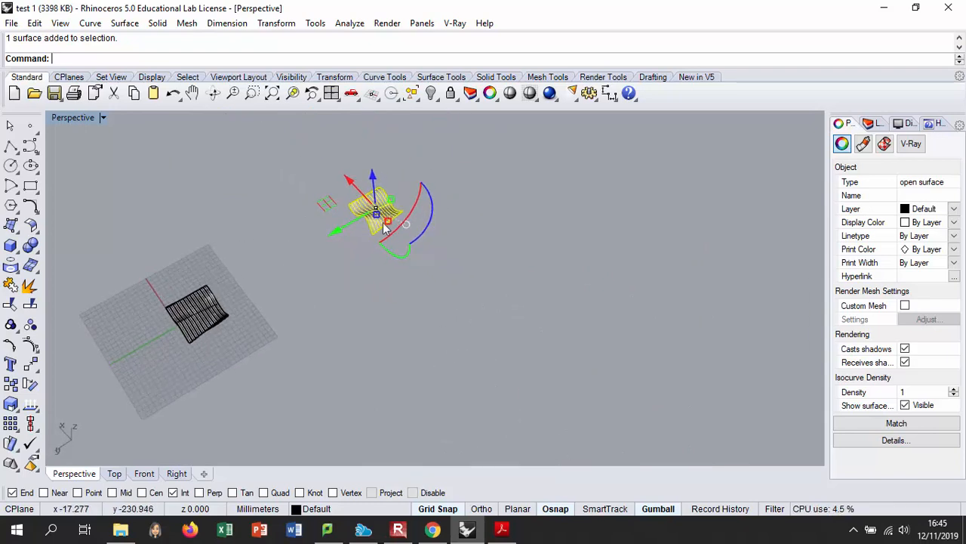
Rebuild the lofted surface with a point count of 10 and degree 3 in both U and V, deleting the input
scroll(388, 229, up, 2)
click(209, 141)
click(232, 93)
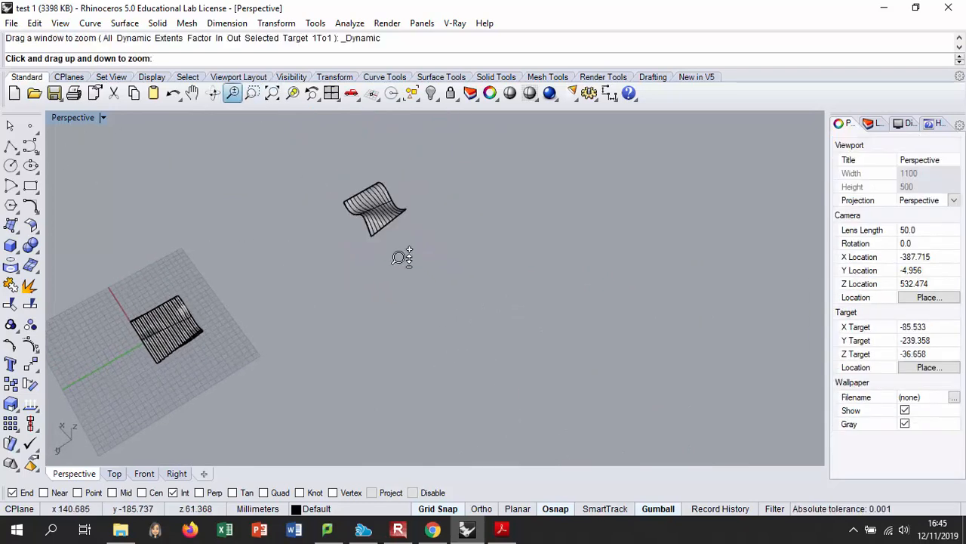
scroll(401, 218, up, 7)
mouse_move(390, 230)
right_down()
mouse_move(304, 168)
mouse_move(309, 141)
right_up()
scroll(433, 166, up, 9)
mouse_move(378, 178)
right_down()
mouse_move(439, 241)
mouse_move(444, 263)
right_up()
scroll(444, 263, down, 9)
scroll(444, 264, up, 10)
click(383, 346)
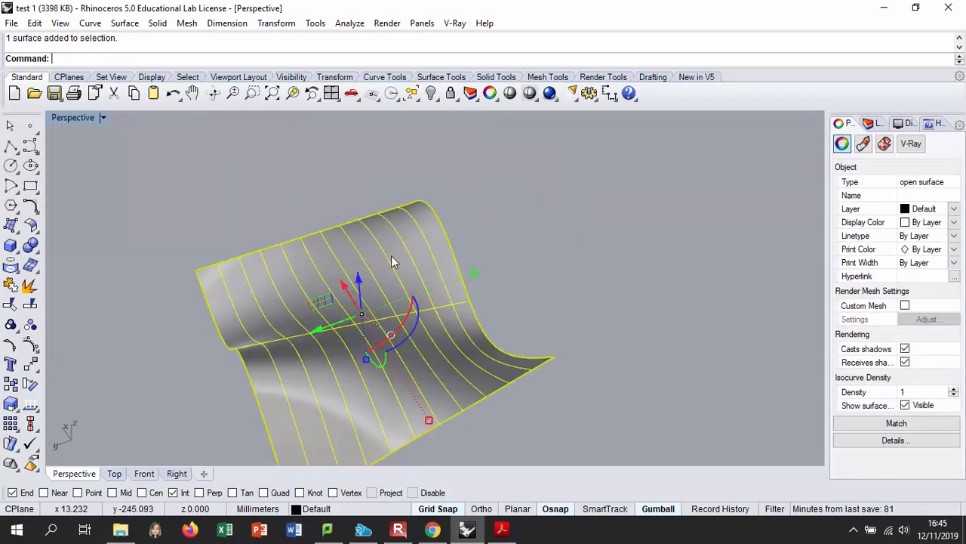
scroll(385, 311, down, 2)
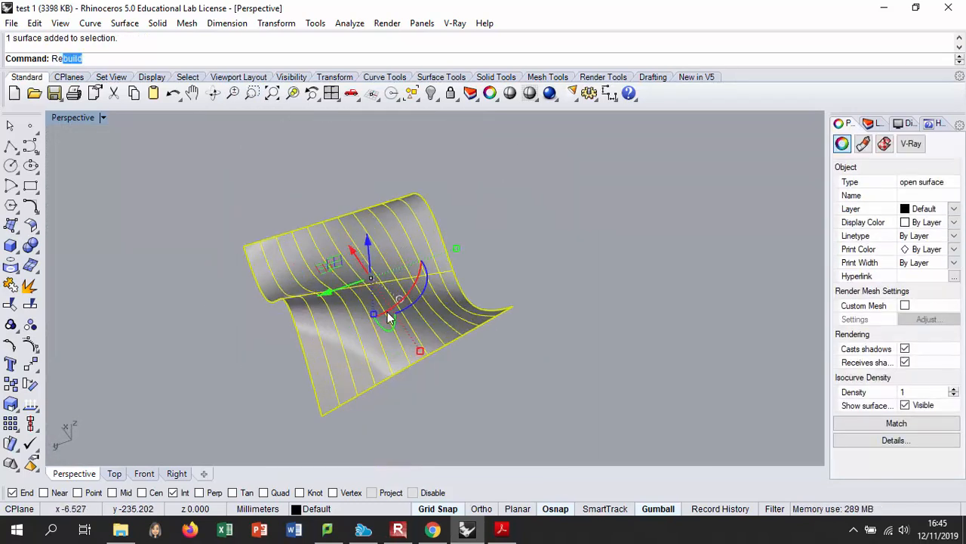
text(Re)
key(Return)
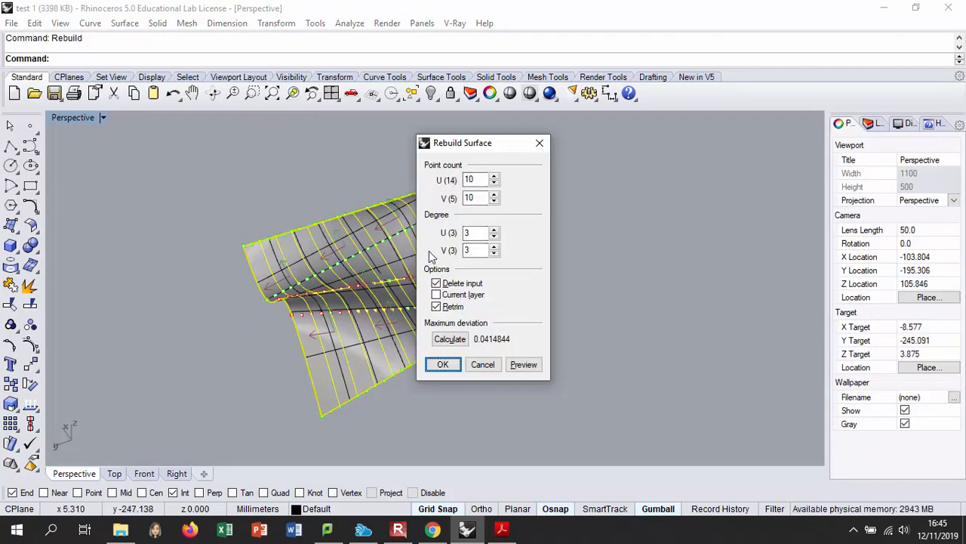
drag(495, 144, 667, 146)
right_drag(395, 286, 423, 313)
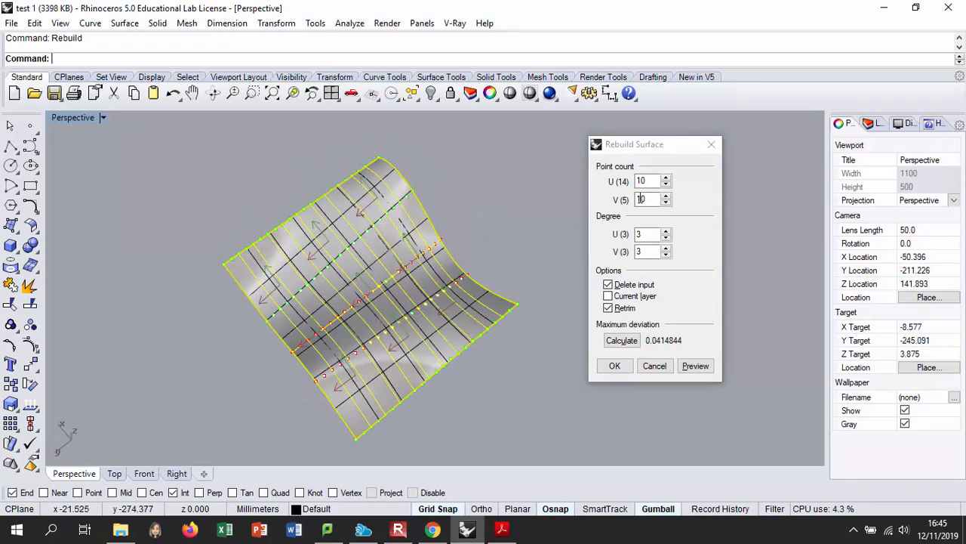
click(616, 366)
right_drag(468, 373, 285, 333)
key(Escape)
Extract the wireframe curves from the rebuilt surface
right_drag(500, 306, 96, 159)
click(340, 323)
key(Escape)
click(368, 327)
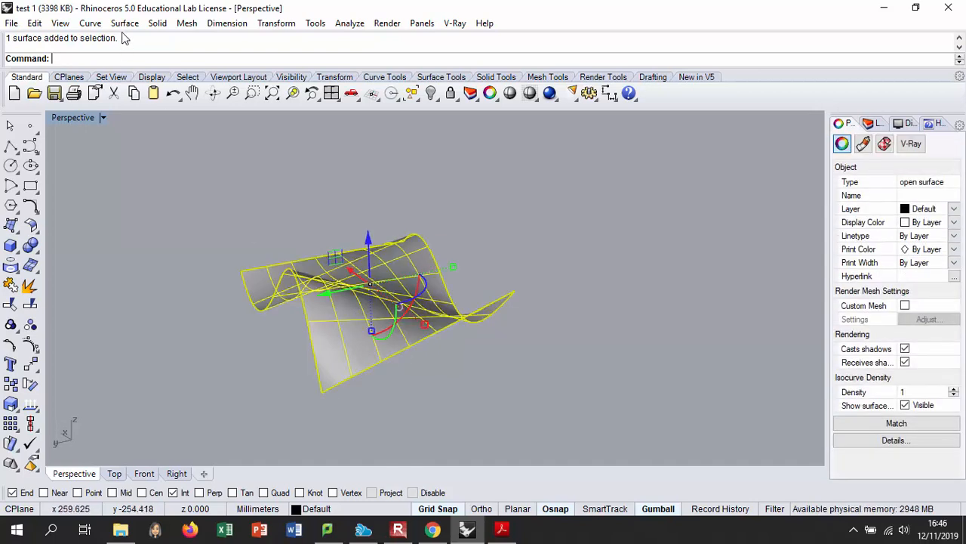
click(92, 23)
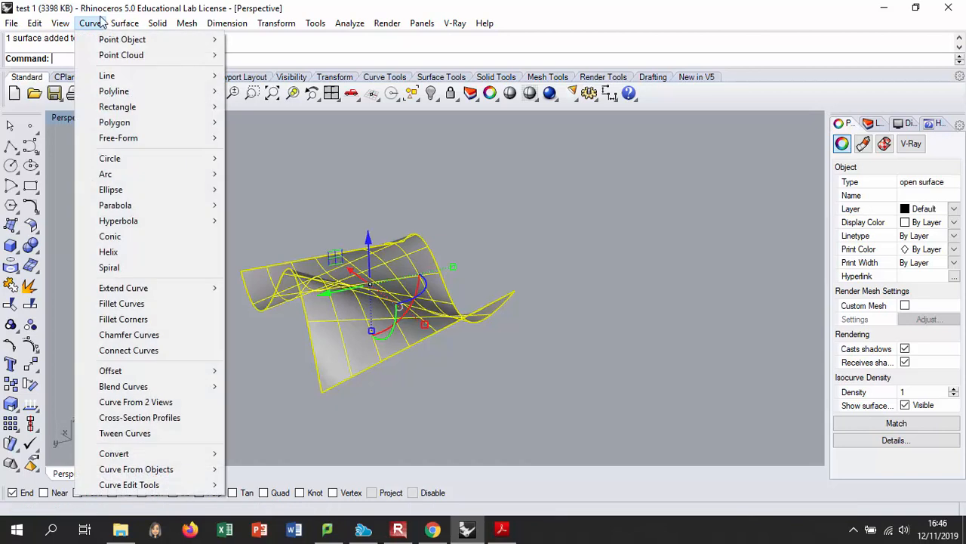
mouse_move(200, 472)
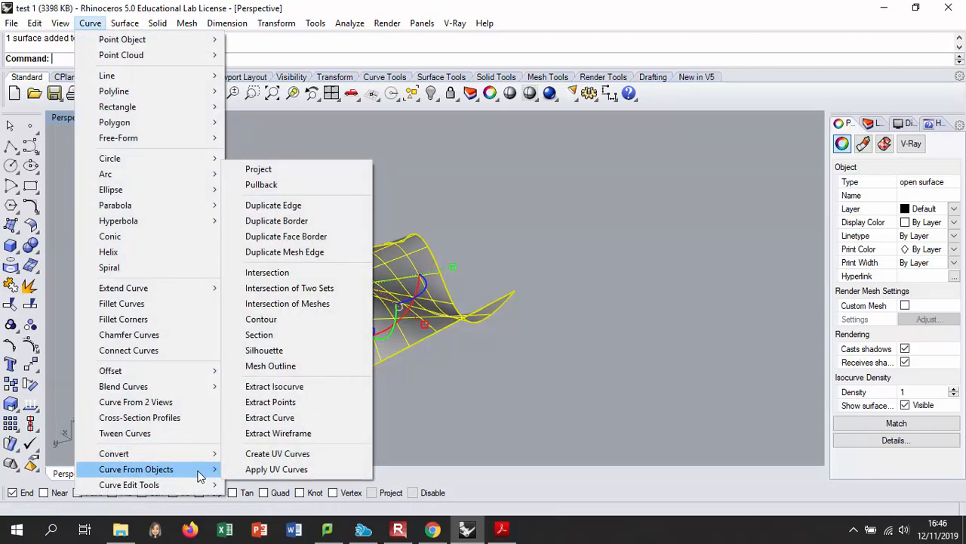
click(282, 433)
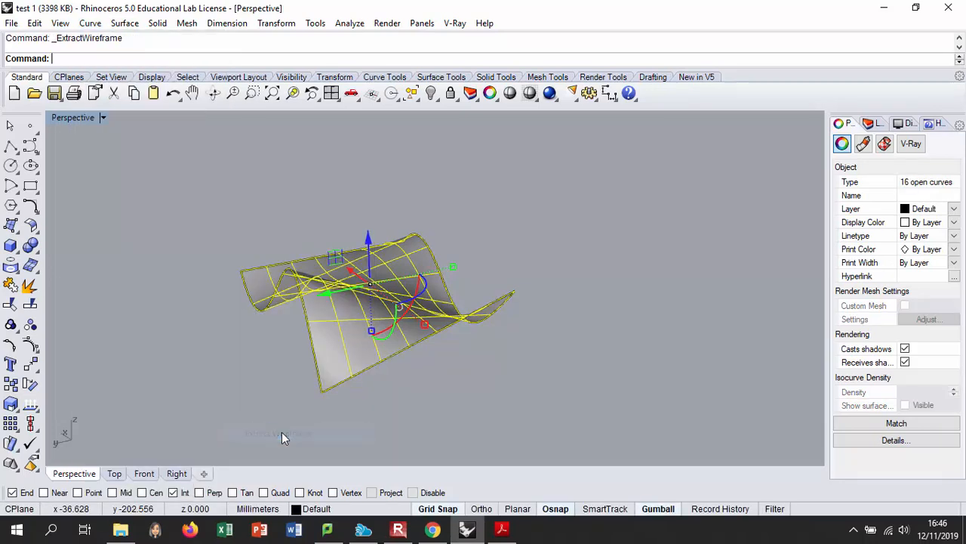
Check one of the extracted curves by singling it out from the overlapping surface, and deselect it
click(350, 322)
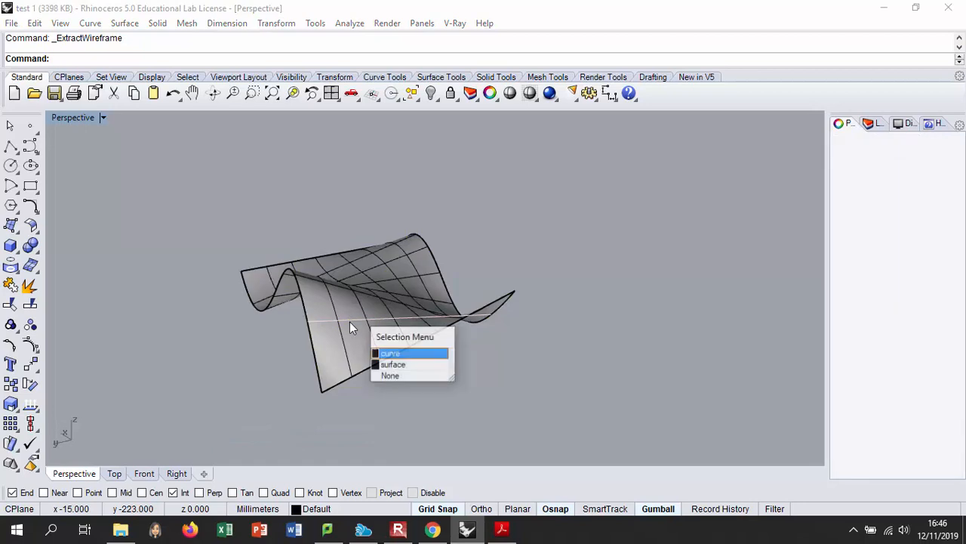
click(422, 354)
click(278, 194)
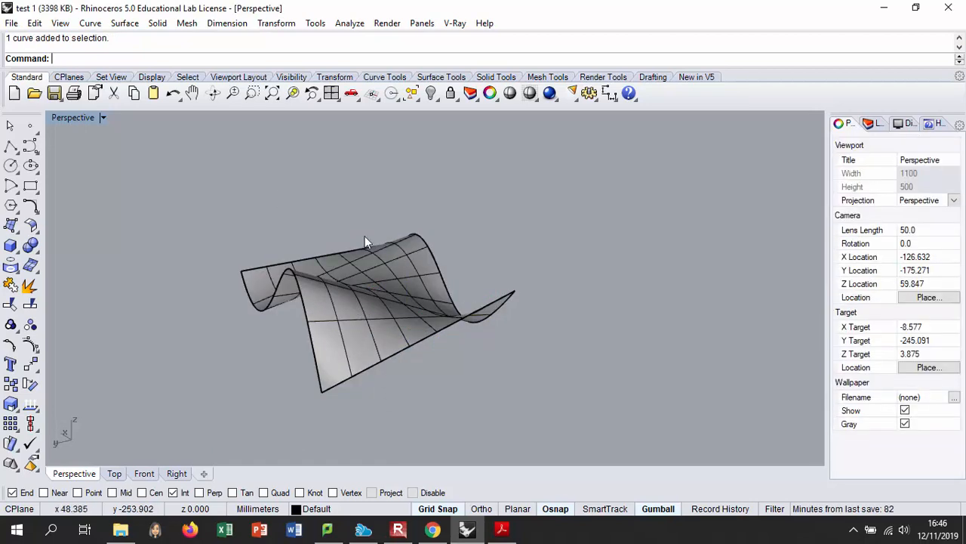
Hide the rebuilt surface while keeping its extracted wireframe curves
right_drag(379, 312, 395, 354)
click(402, 358)
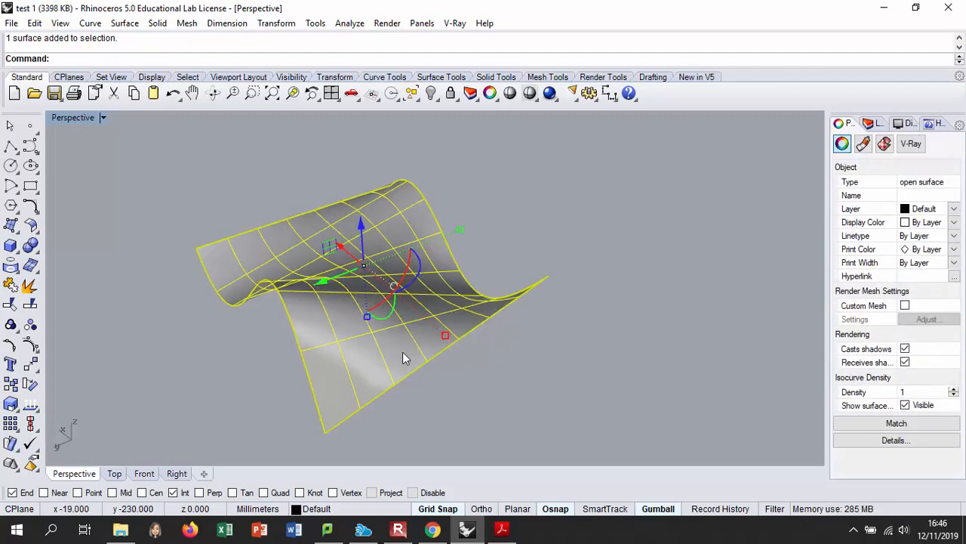
click(431, 93)
Create pipes with a radius of 0.6 mm and flat caps around all 16 wireframe curves, and clear the selection
right_drag(393, 227, 240, 182)
drag(239, 181, 590, 383)
click(522, 151)
drag(522, 151, 225, 423)
text(Pipe)
key(Return)
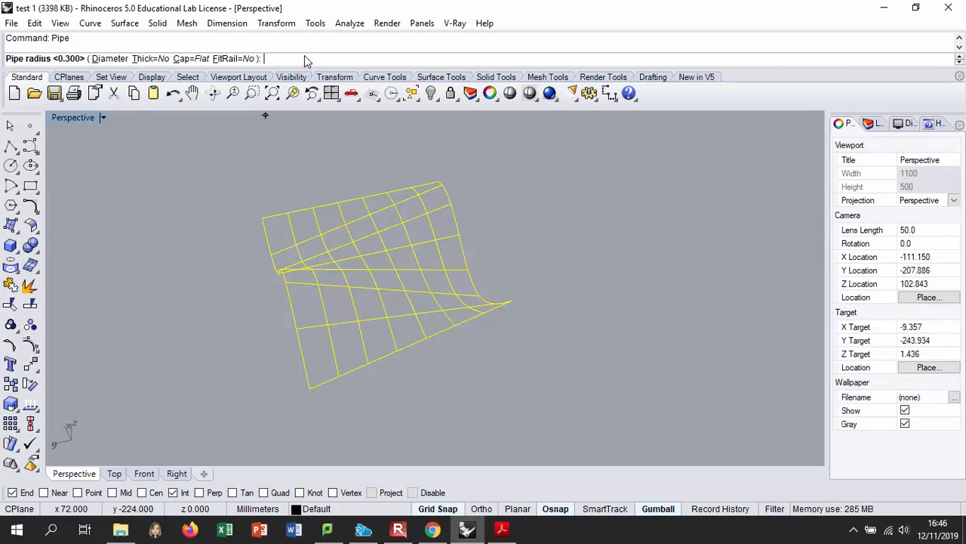
text(0.)
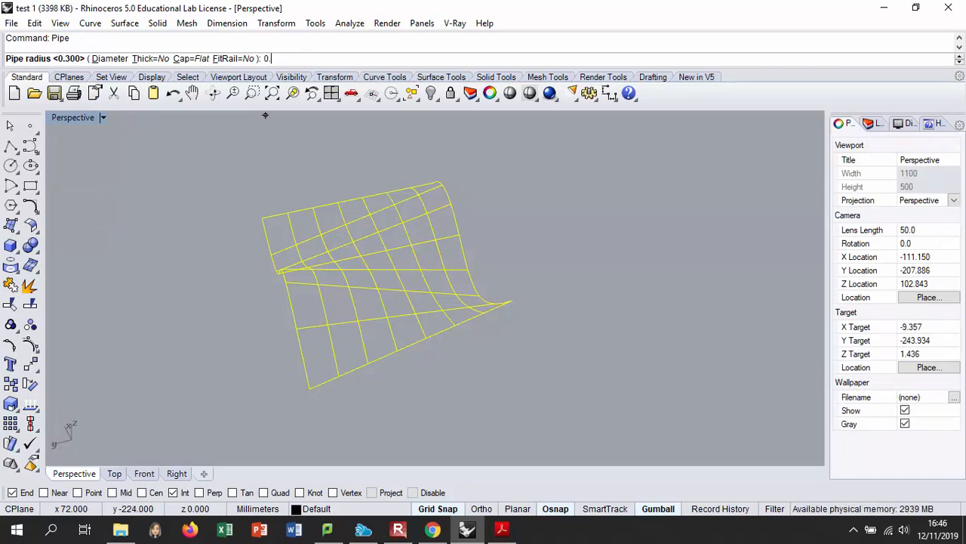
text(6)
key(Return)
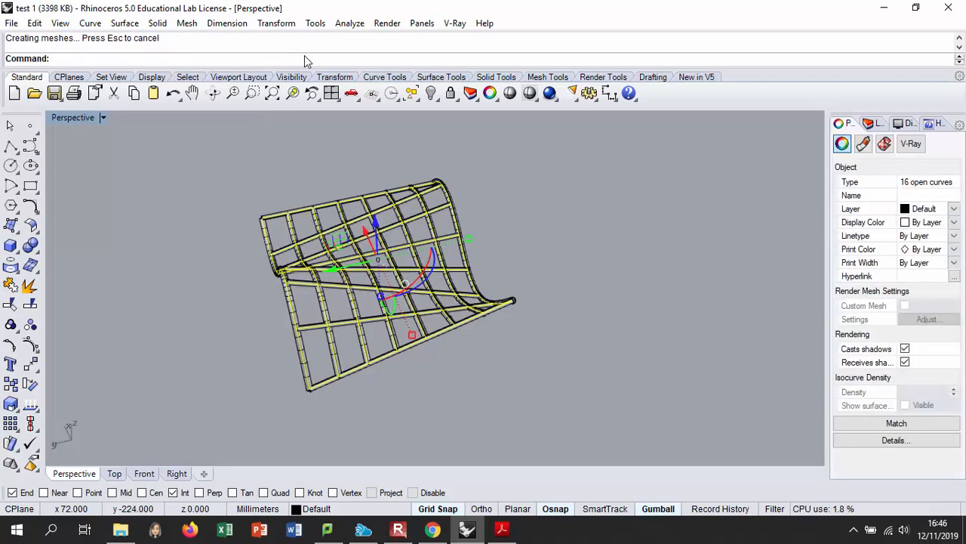
key(Return)
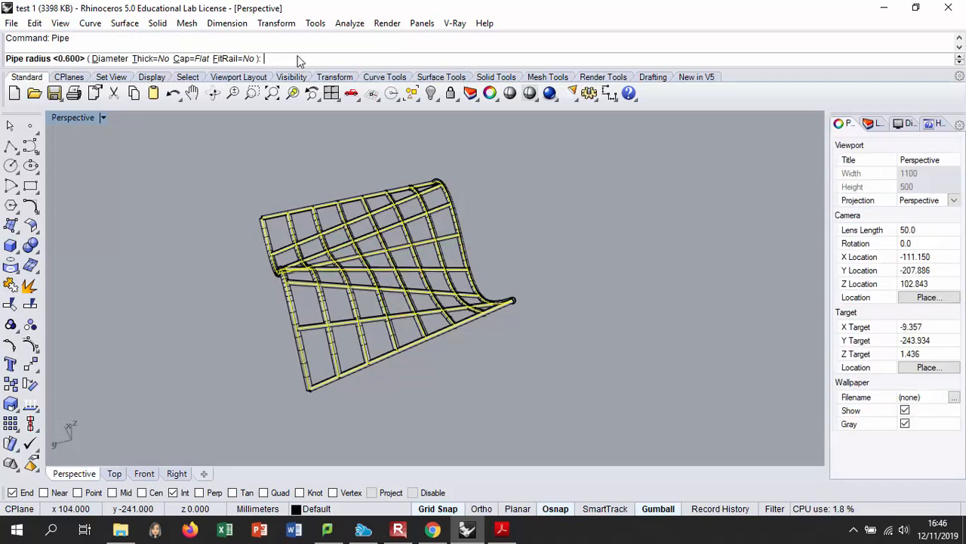
key(Escape)
click(264, 301)
Set the Perspective viewport to Rendered display mode to show the piped grid
right_drag(263, 302, 453, 312)
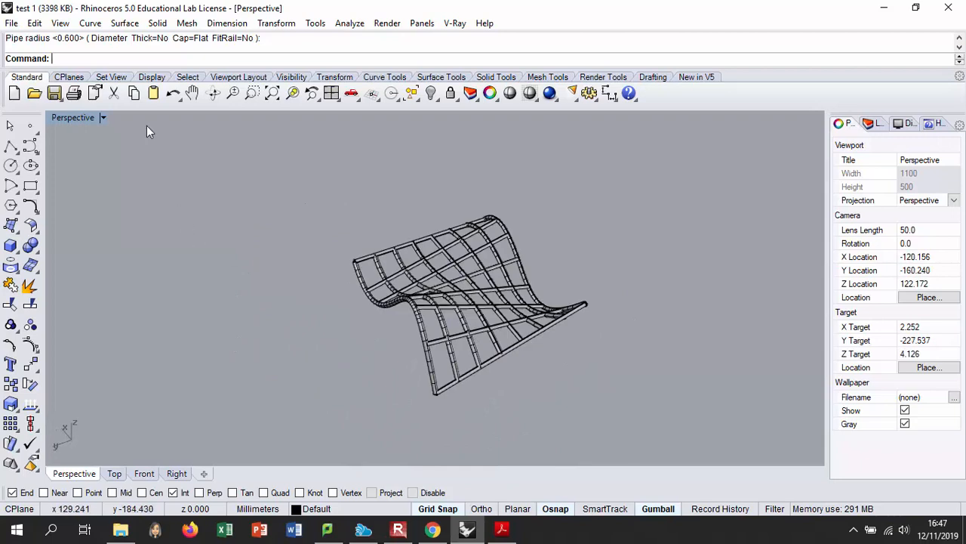
click(103, 118)
click(143, 112)
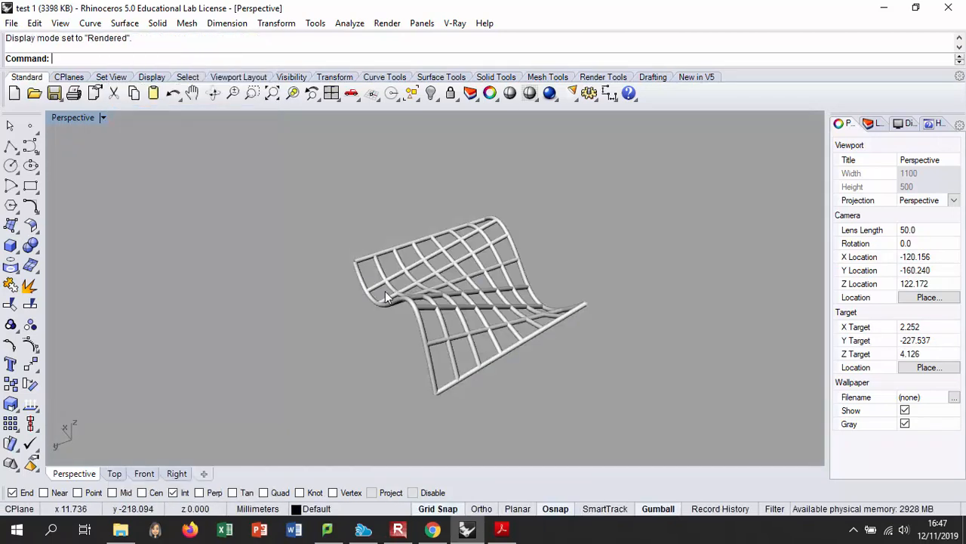